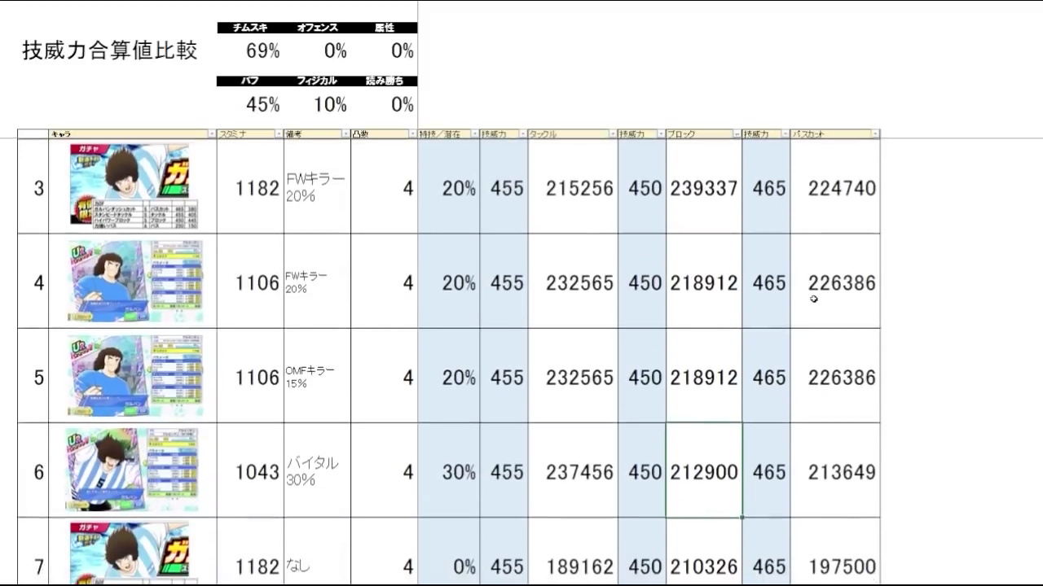
# Step: Sort the character comparison table by パスカット in descending order, starting from the top-ranked rows
pyautogui.scroll(3, 874, 295)
pyautogui.press('Down')
pyautogui.press('Down')
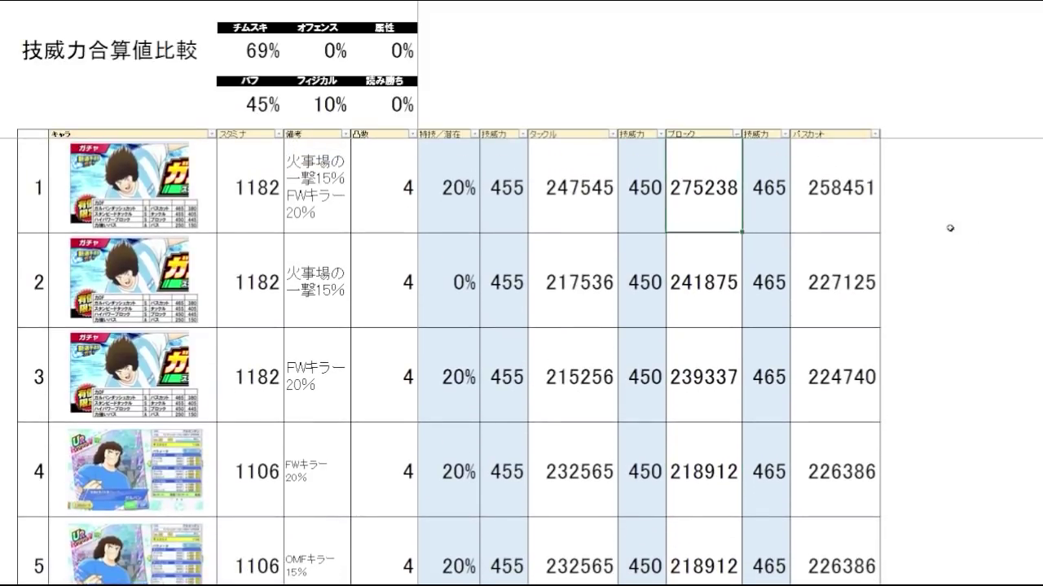
pyautogui.click(938, 269)
pyautogui.scroll(-1, 937, 269)
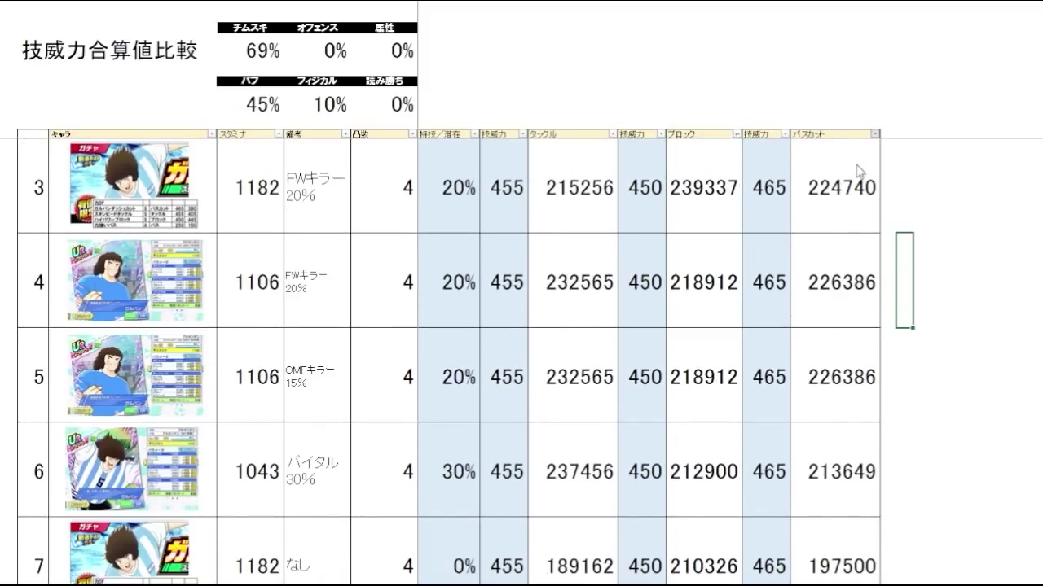
pyautogui.scroll(2, 865, 159)
pyautogui.click(941, 211)
pyautogui.click(939, 280)
pyautogui.click(936, 350)
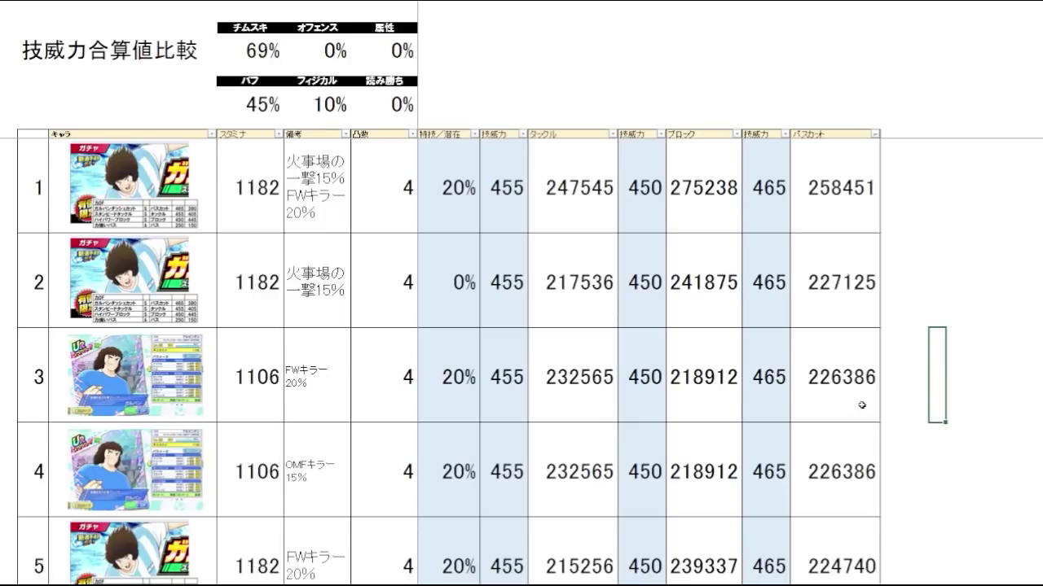
# Step: Examine the パスカット values and スタミナ of the characters ranked 3 to 5 against the top ranks
pyautogui.moveTo(793, 400); pyautogui.dragTo(360, 400)
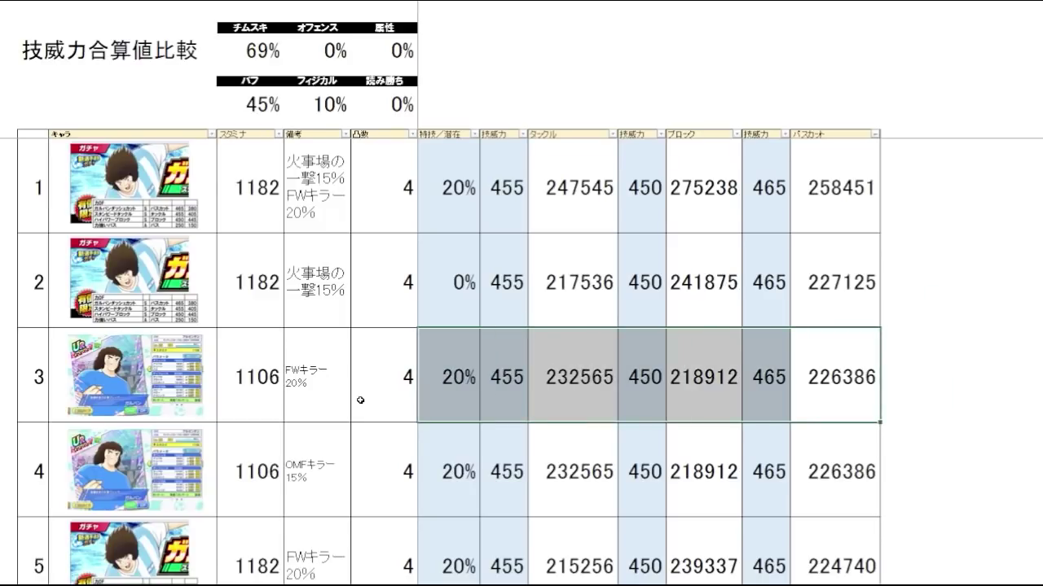
pyautogui.click(240, 403)
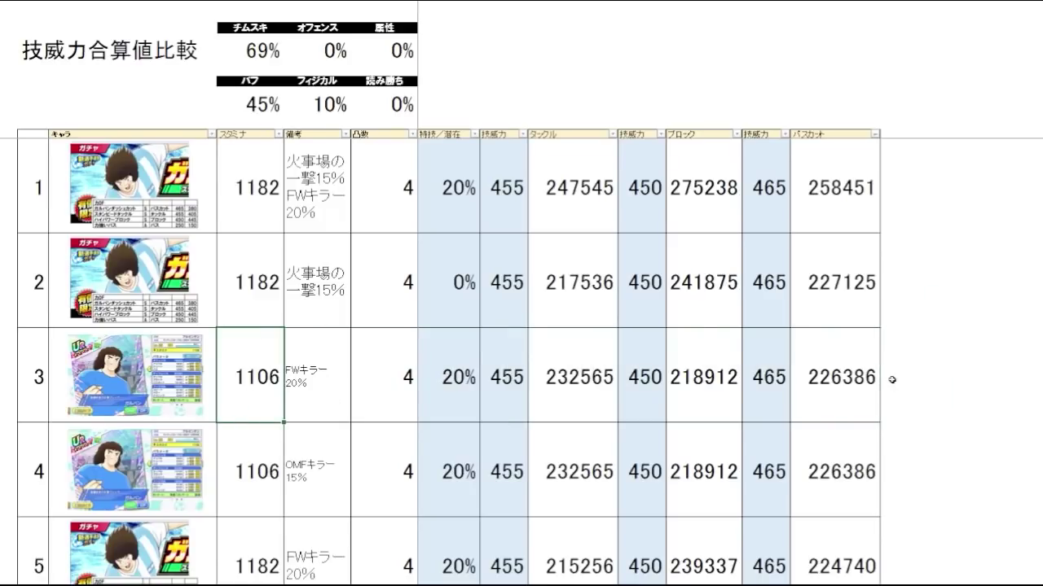
pyautogui.click(814, 371)
pyautogui.press('Down')
pyautogui.press('Down')
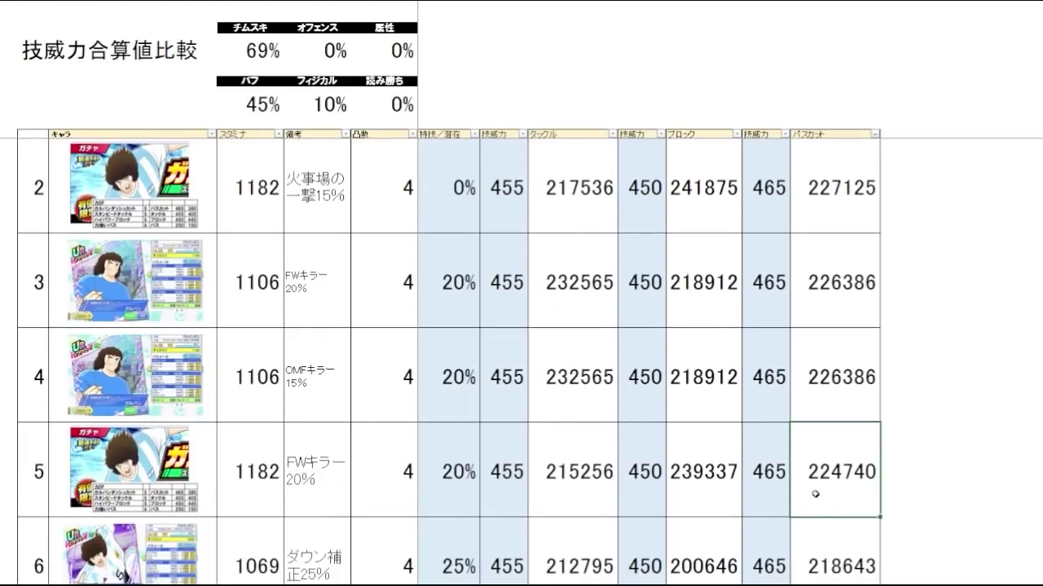
pyautogui.press('Up')
pyautogui.press('Up')
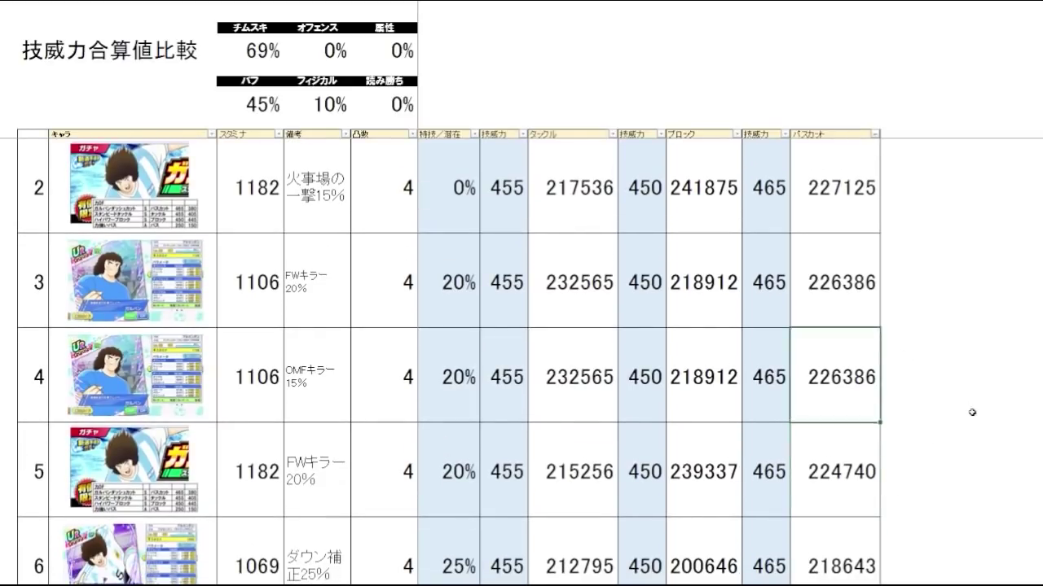
pyautogui.press('Up')
pyautogui.press('Up')
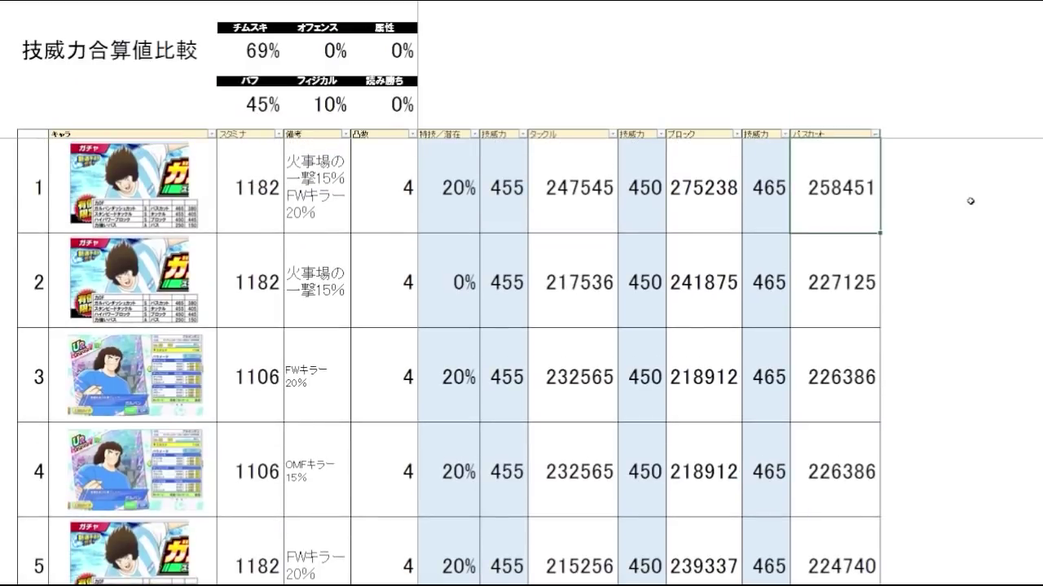
# Step: Examine the タックル, ブロック and パスカット values across the top-ranked character's row
pyautogui.press('Left')
pyautogui.press('Left')
pyautogui.press('Left')
pyautogui.press('Left')
pyautogui.press('Left')
pyautogui.press('Left')
pyautogui.press('Left')
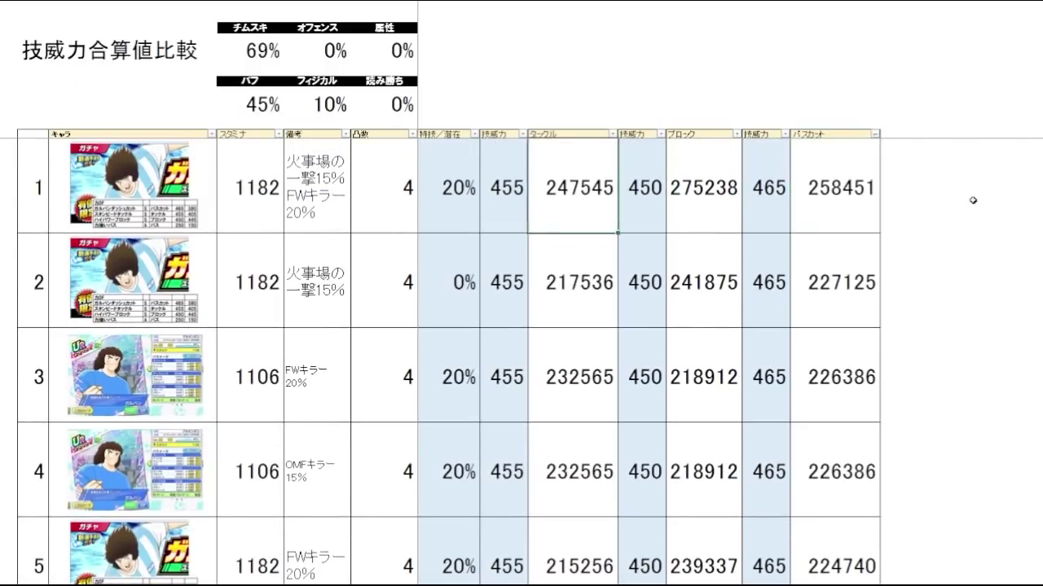
pyautogui.press('Right')
pyautogui.press('Right')
pyautogui.press('Right')
pyautogui.press('Right')
pyautogui.press('Right')
pyautogui.press('Right')
pyautogui.press('Right')
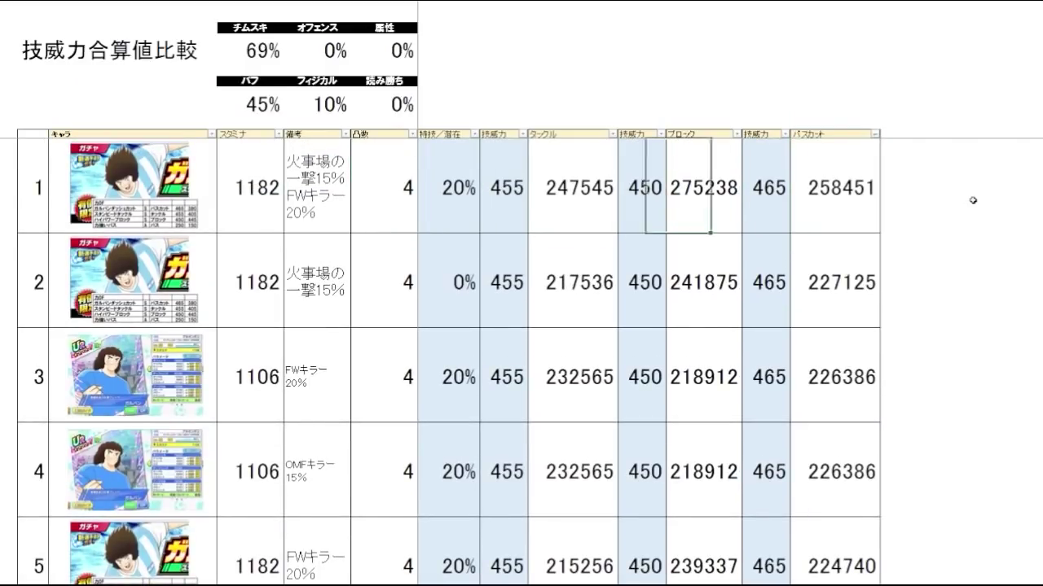
pyautogui.press('Left')
pyautogui.press('Left')
pyautogui.press('Left')
pyautogui.press('Left')
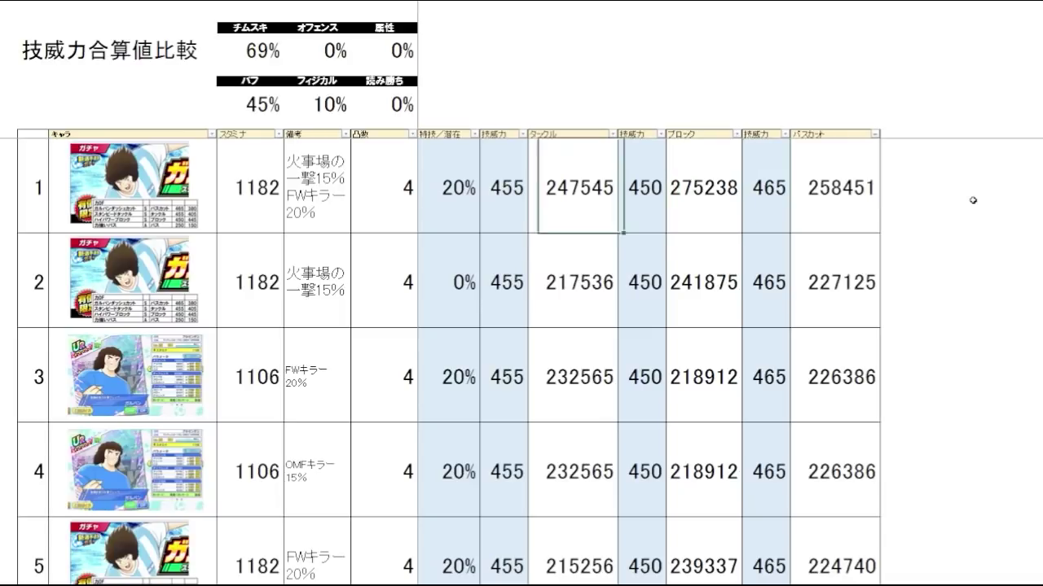
pyautogui.press('Down')
pyautogui.click(848, 204)
pyautogui.press('Left')
pyautogui.press('Left')
pyautogui.press('Left')
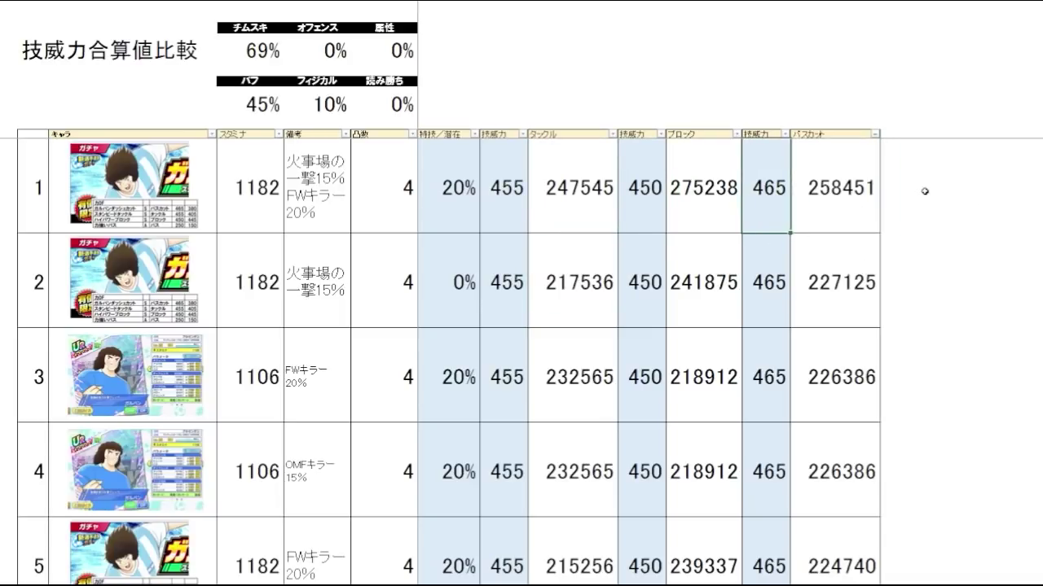
# Step: Review the lower part of the パスカット ranking, including the 備考 entries of ranks 7 to 9
pyautogui.press('Down')
pyautogui.press('Down')
pyautogui.press('Down')
pyautogui.press('Down')
pyautogui.press('Down')
pyautogui.press('Down')
pyautogui.press('Down')
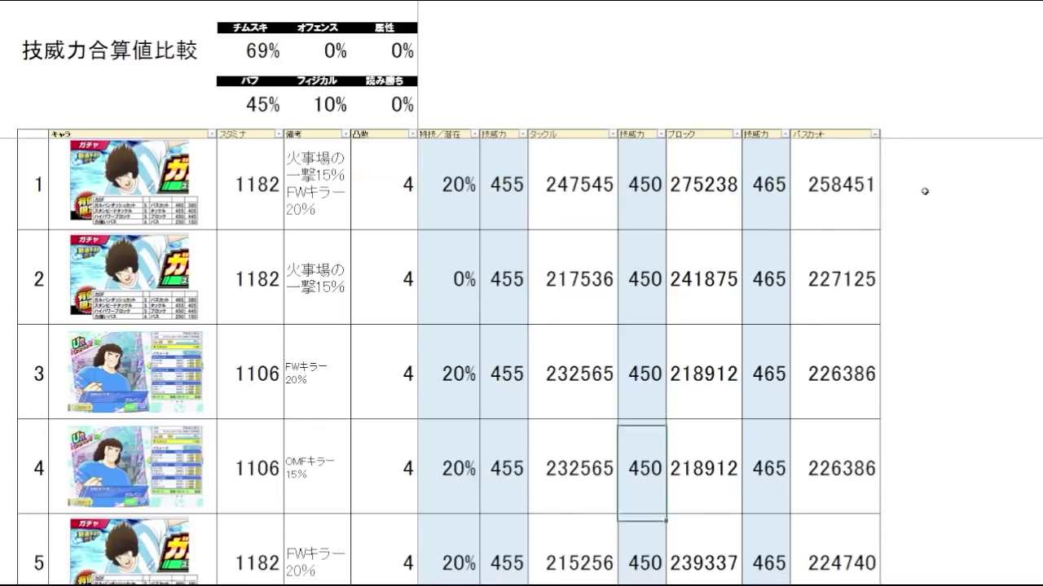
pyautogui.press('Down')
pyautogui.click(830, 489)
pyautogui.press('Left')
pyautogui.press('Left')
pyautogui.press('Left')
pyautogui.press('Left')
pyautogui.press('Left')
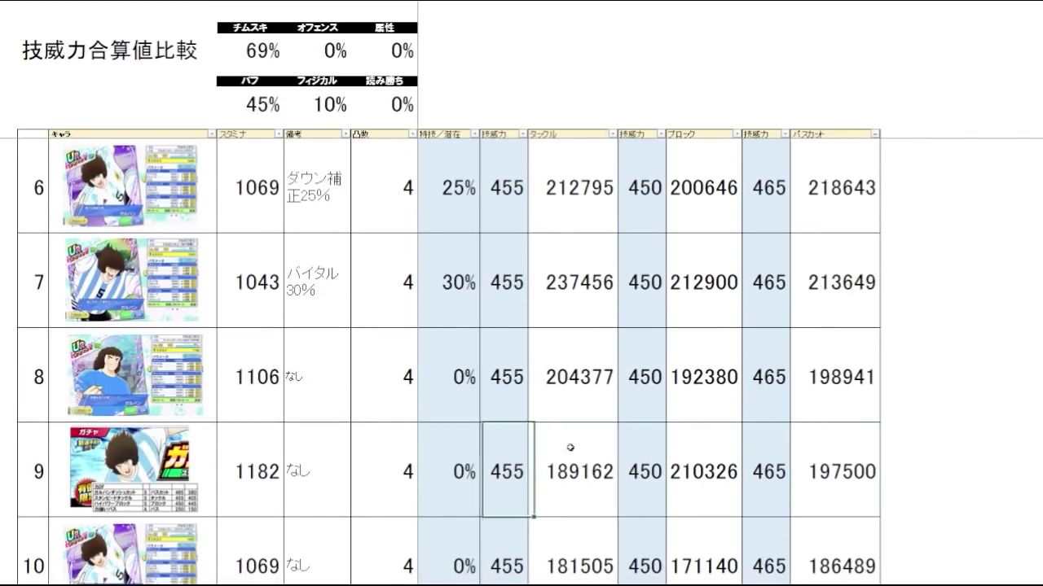
pyautogui.click(333, 370)
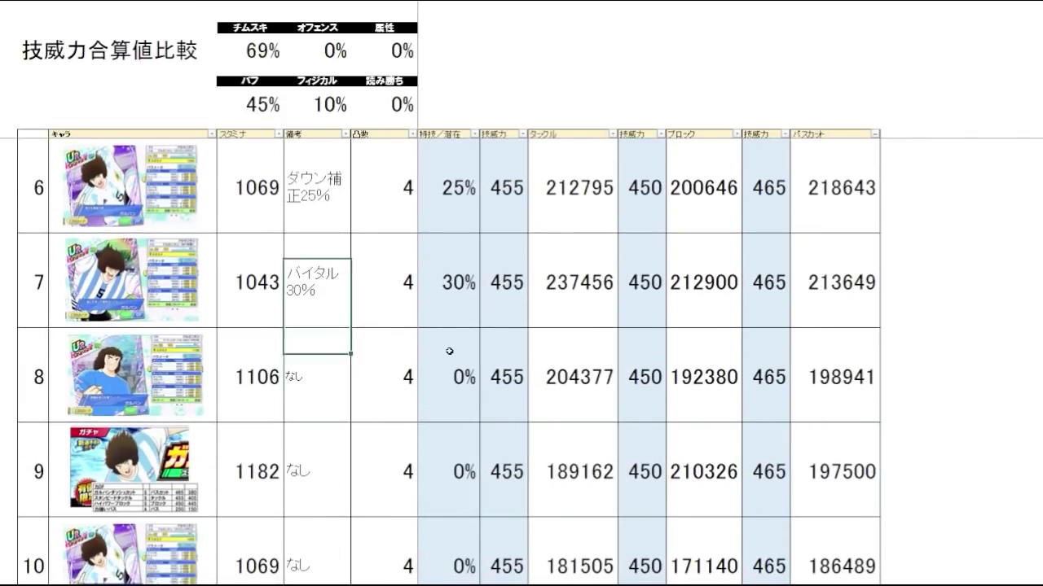
# Step: Compare the bonuses and skill totals of the characters ranked 4 to 7
pyautogui.press('Up')
pyautogui.press('Up')
pyautogui.press('Up')
pyautogui.press('Up')
pyautogui.press('Right')
pyautogui.press('Right')
pyautogui.press('Right')
pyautogui.press('Right')
pyautogui.press('Right')
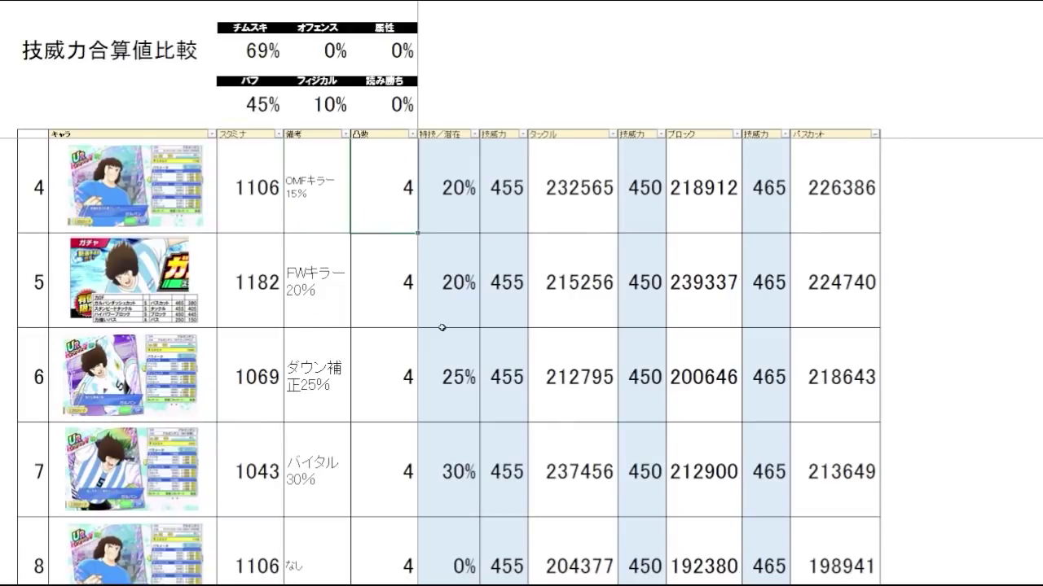
pyautogui.press('Down')
pyautogui.press('Down')
pyautogui.press('Down')
pyautogui.press('Down')
pyautogui.press('Down')
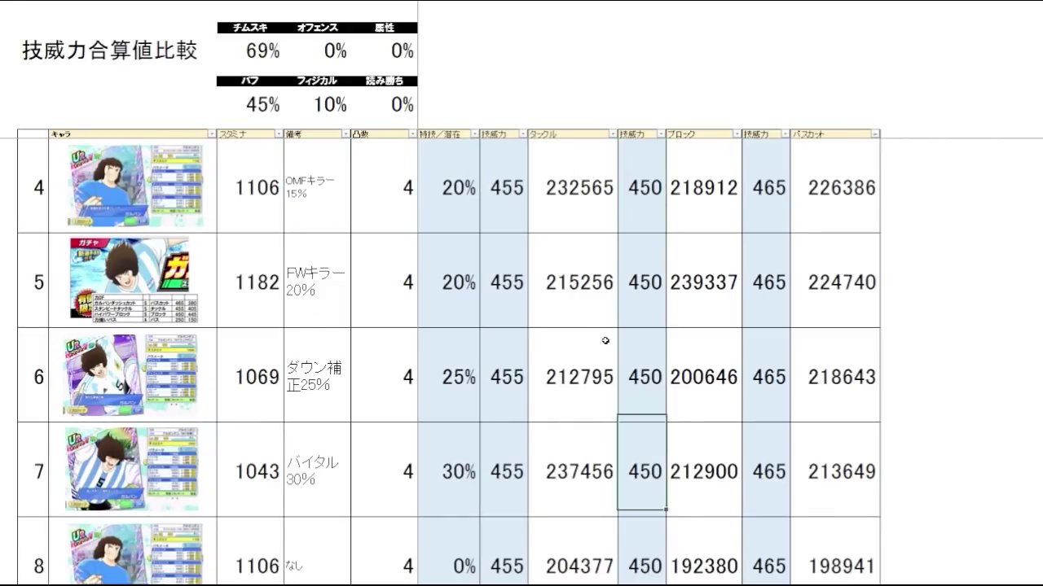
# Step: Inspect the rank 9 character without a bonus across its 備考, タックル and パスカット columns, comparing the neighbouring ranks
pyautogui.scroll(-1, 605, 341)
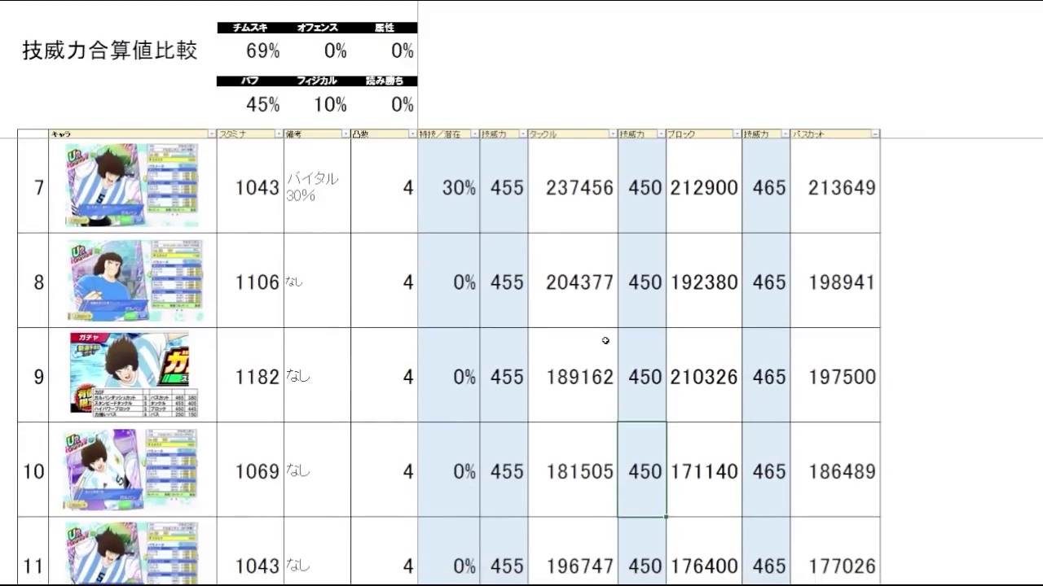
pyautogui.press('Left')
pyautogui.press('Left')
pyautogui.press('Left')
pyautogui.press('Left')
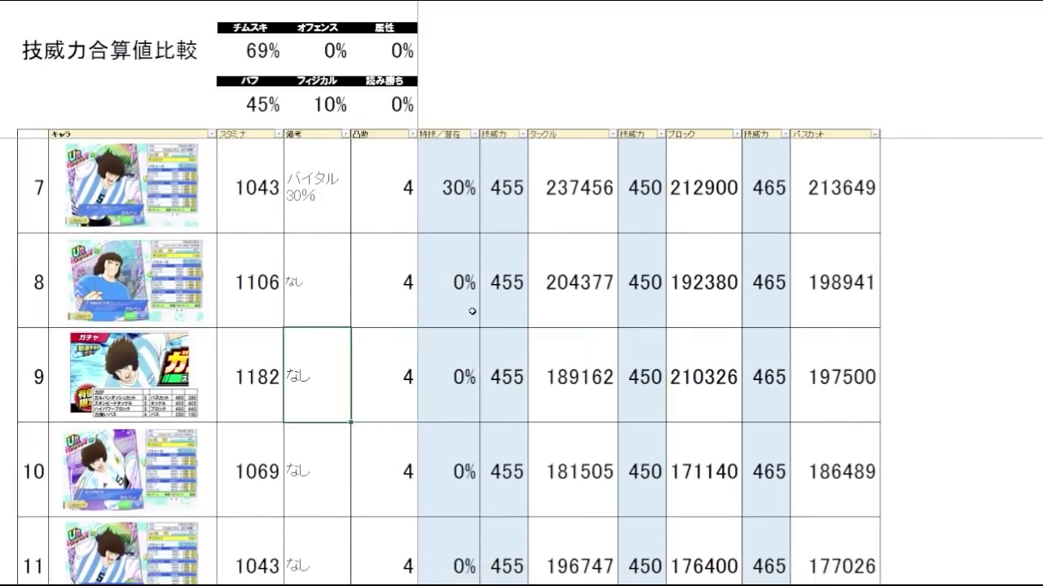
pyautogui.press('Right')
pyautogui.press('Right')
pyautogui.press('Right')
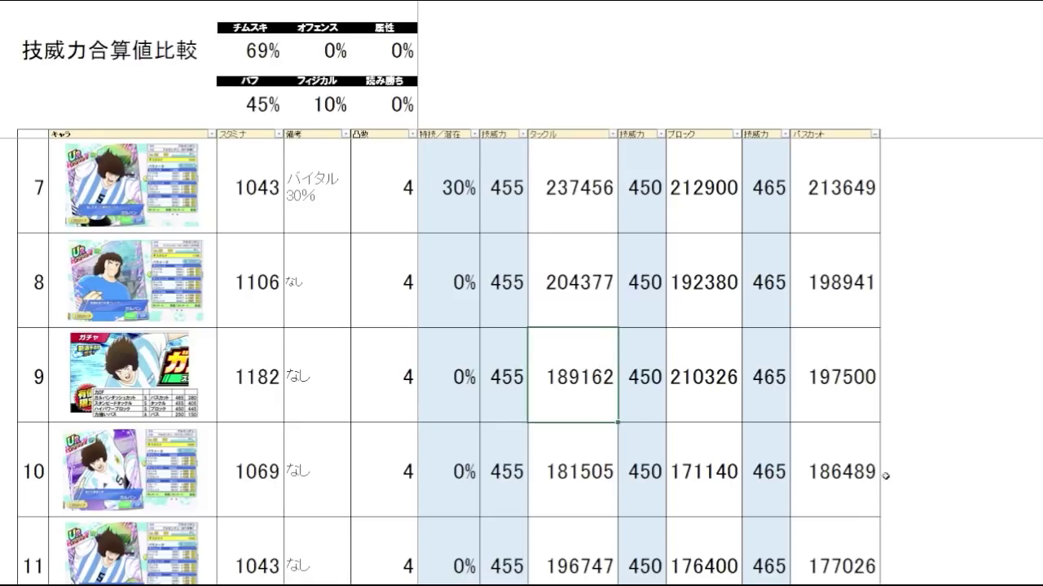
pyautogui.press('Right')
pyautogui.press('Right')
pyautogui.press('Right')
pyautogui.press('Right')
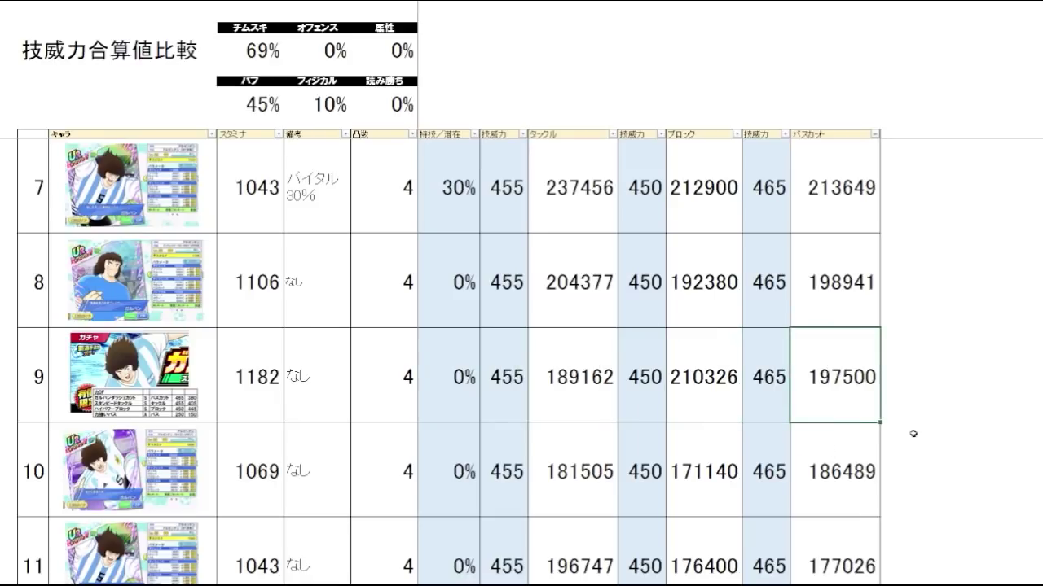
pyautogui.press('Left')
pyautogui.press('Left')
pyautogui.press('Left')
pyautogui.press('Left')
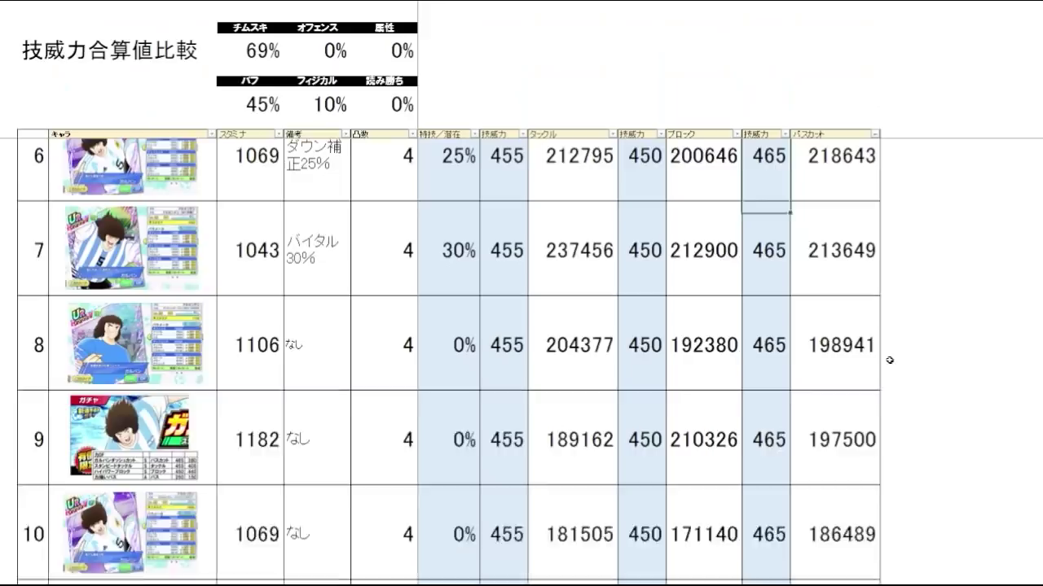
pyautogui.press('Up')
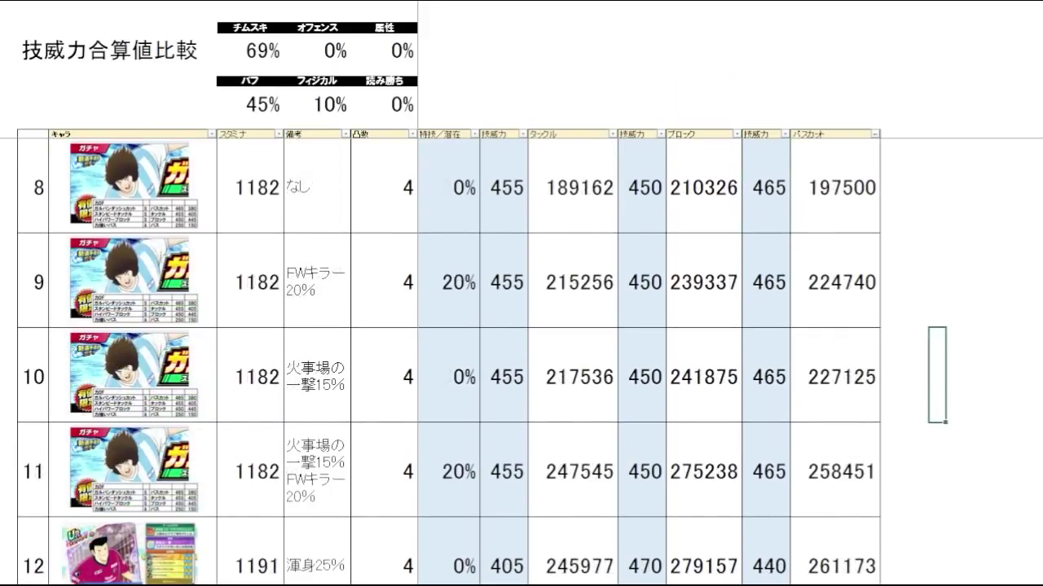
# Step: Look over rows 8 to 14 to compare the character's variants with the other characters
pyautogui.click(970, 262)
pyautogui.press('Down')
pyautogui.press('Down')
pyautogui.press('Down')
pyautogui.press('Down')
pyautogui.press('Down')
pyautogui.press('Down')
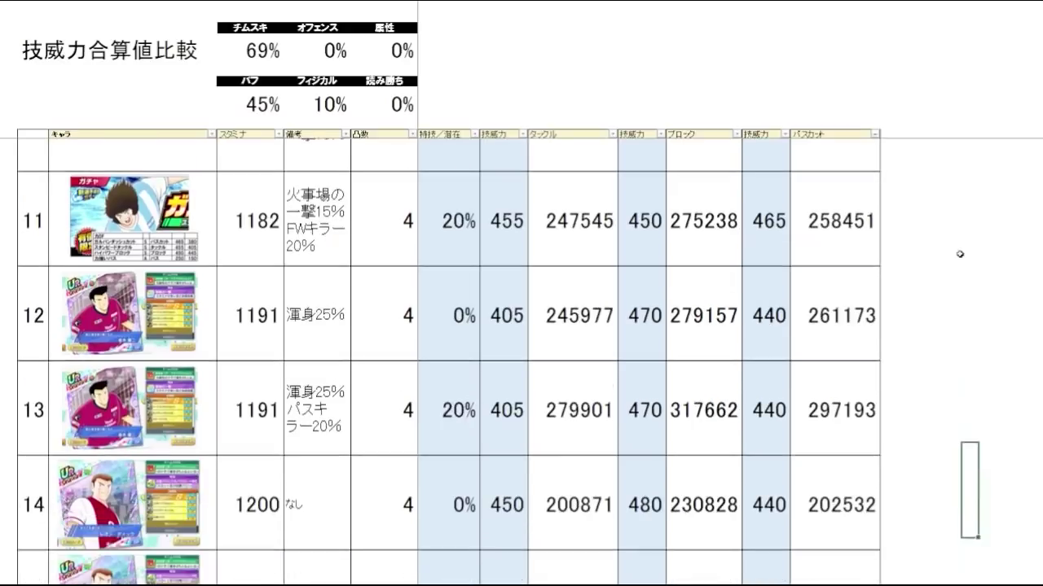
pyautogui.press('Up')
pyautogui.press('Up')
pyautogui.press('Up')
pyautogui.press('Up')
pyautogui.press('Up')
pyautogui.press('Up')
pyautogui.press('Up')
pyautogui.press('Up')
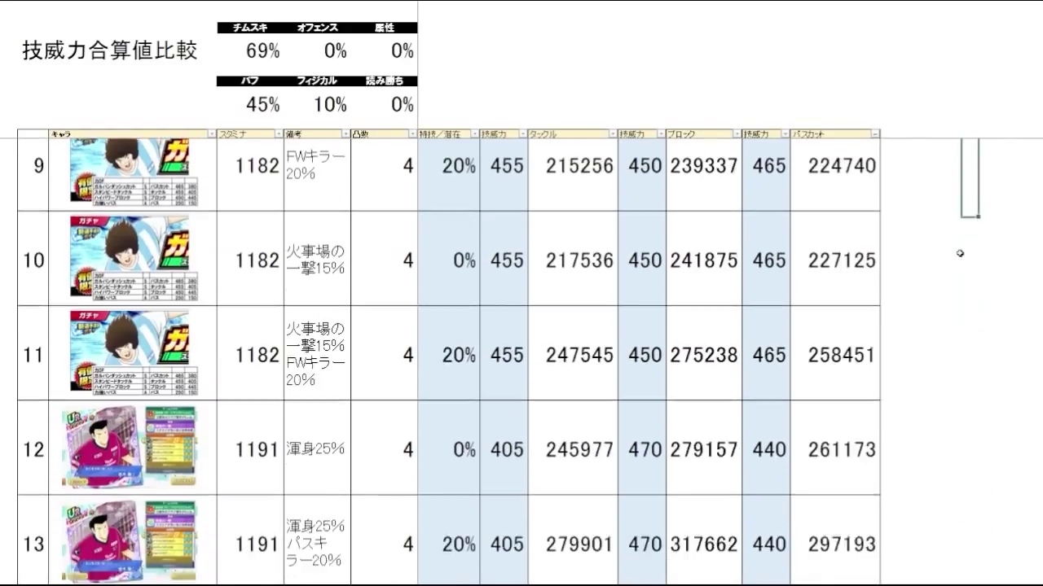
pyautogui.press('Up')
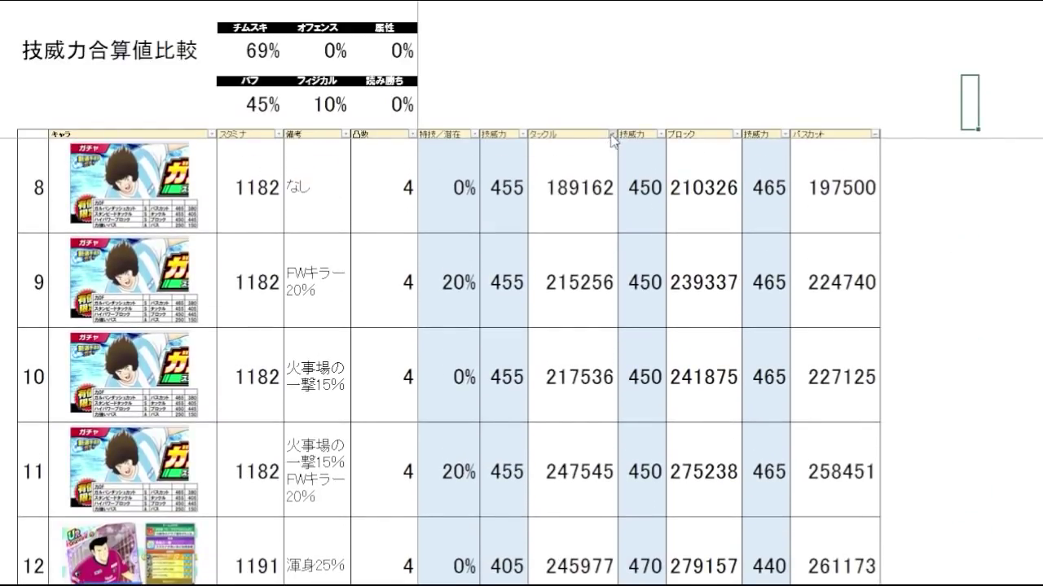
# Step: Sort the comparison table by タックル in descending order and select the タックル value in row 8
pyautogui.click(567, 169)
pyautogui.click(963, 263)
pyautogui.click(580, 212)
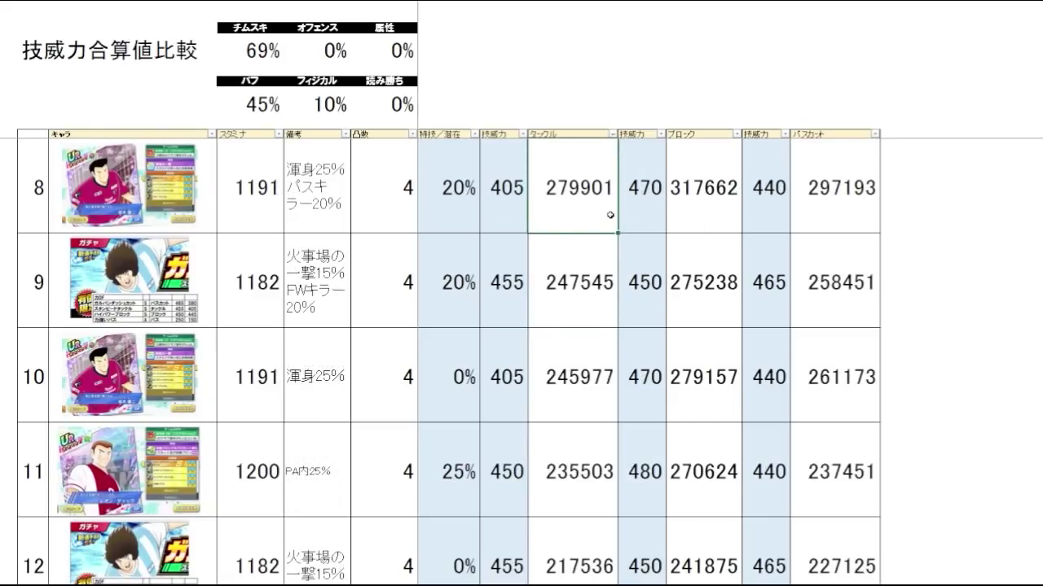
# Step: Compare the タックル values of the characters ranked 8 to 10
pyautogui.press('Down')
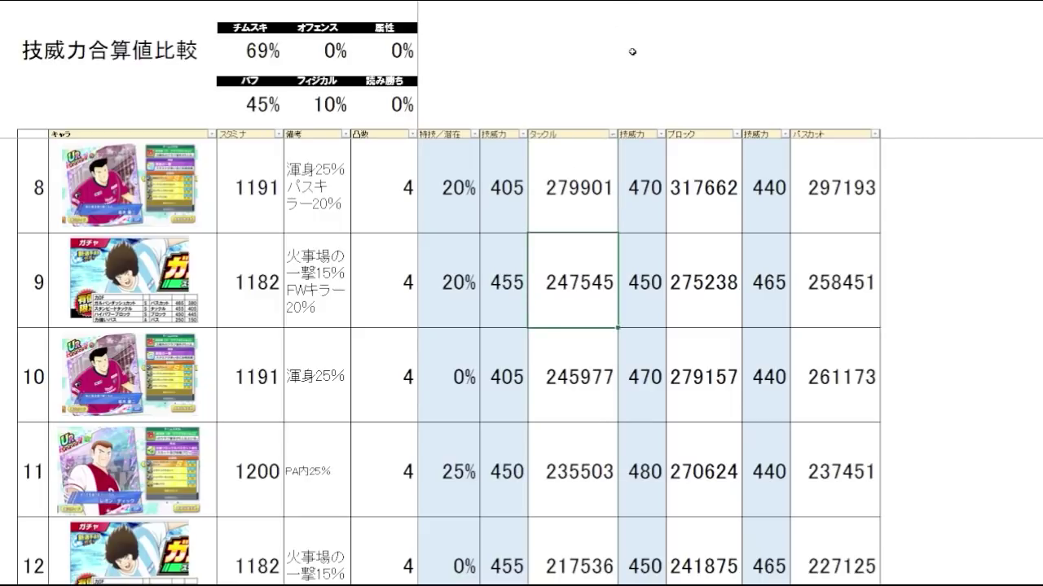
pyautogui.press('Down')
pyautogui.press('Down')
pyautogui.click(601, 401)
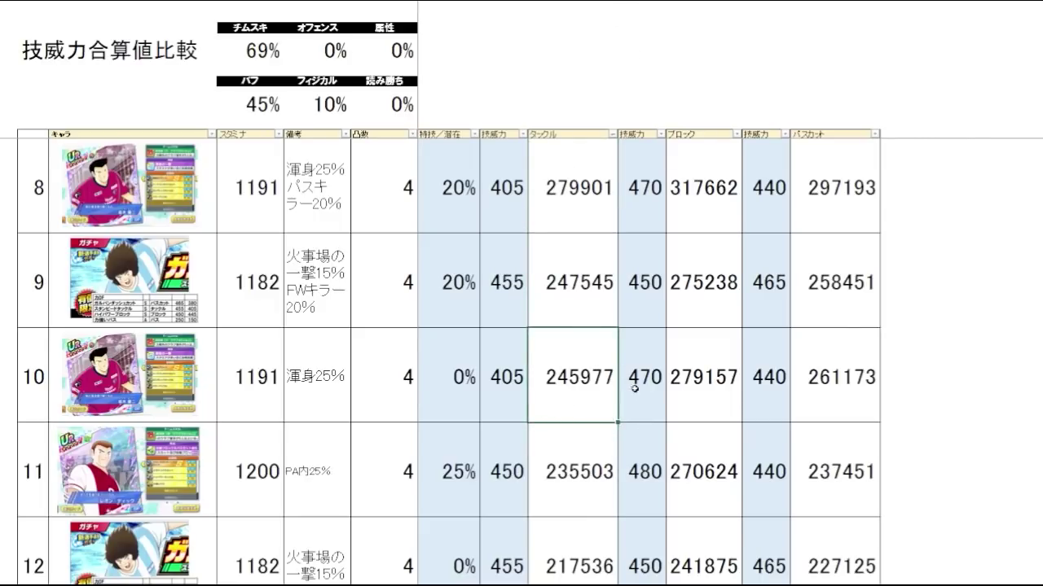
pyautogui.press('Up')
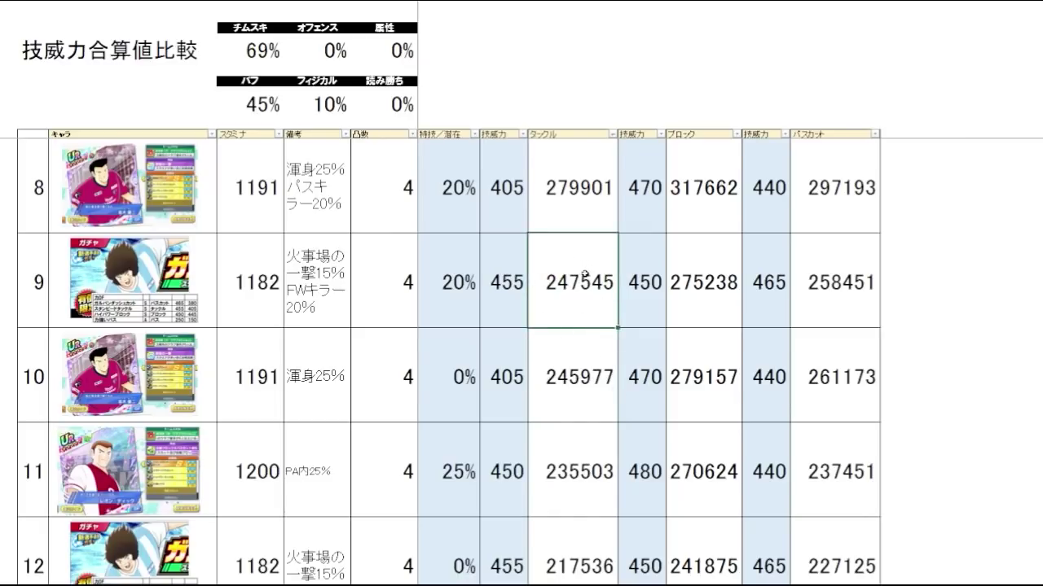
pyautogui.press('Down')
pyautogui.press('Up')
pyautogui.press('Down')
pyautogui.press('Up')
pyautogui.press('Down')
pyautogui.press('Down')
pyautogui.press('Down')
pyautogui.press('Up')
pyautogui.press('Up')
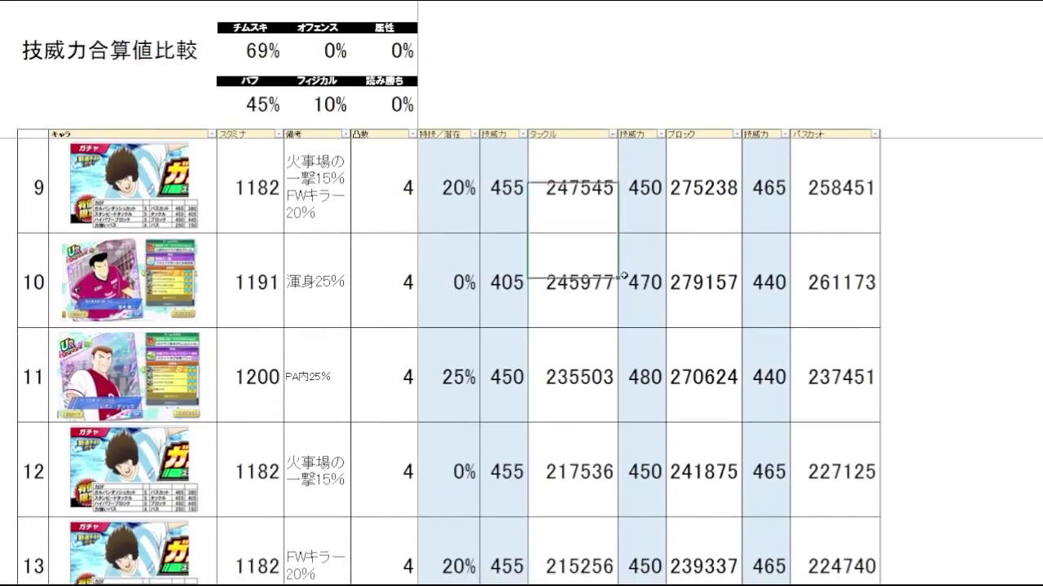
pyautogui.press('Up')
pyautogui.press('Up')
pyautogui.press('Down')
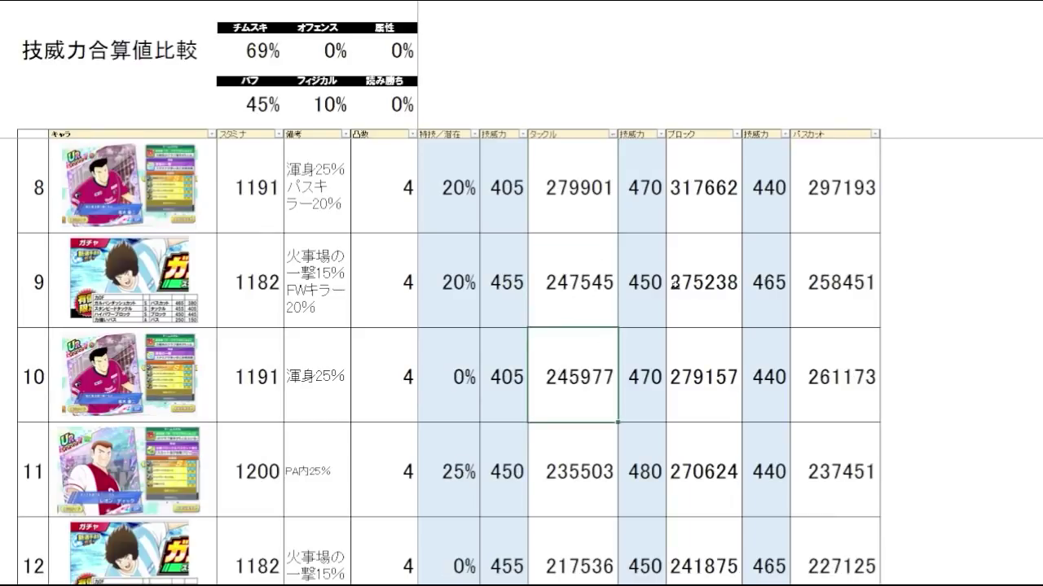
# Step: Examine the タックル values of the characters ranked 11 to 13
pyautogui.press('Down')
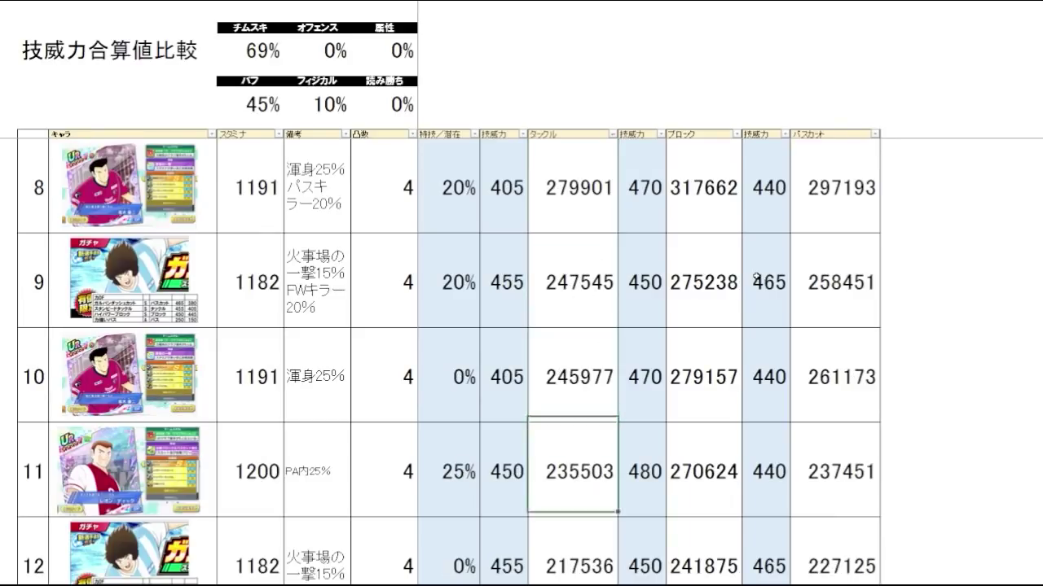
pyautogui.press('Down')
pyautogui.press('Up')
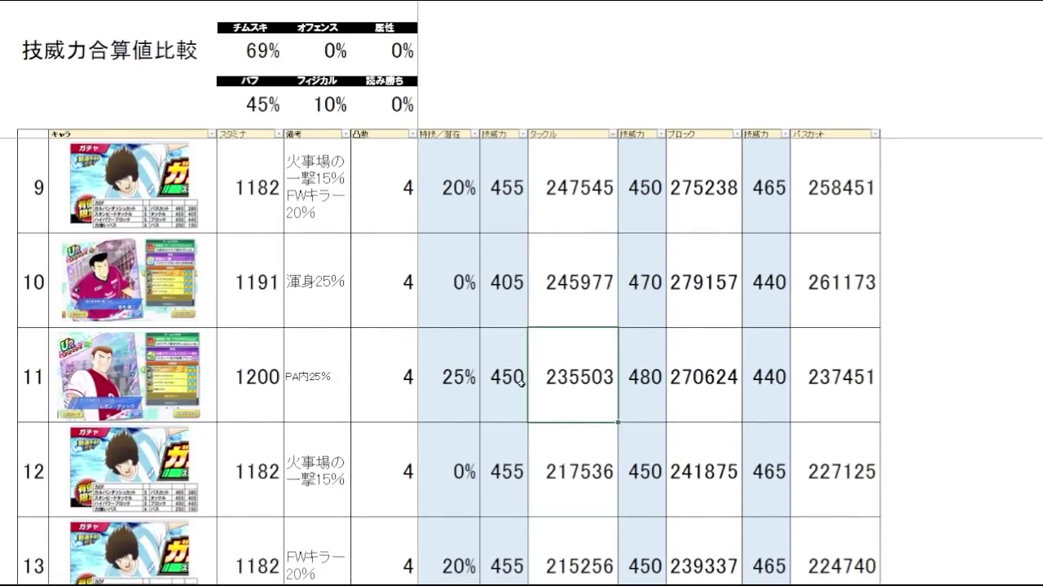
pyautogui.press('Down')
pyautogui.press('Up')
pyautogui.press('Up')
pyautogui.press('Down')
pyautogui.press('Down')
pyautogui.press('Down')
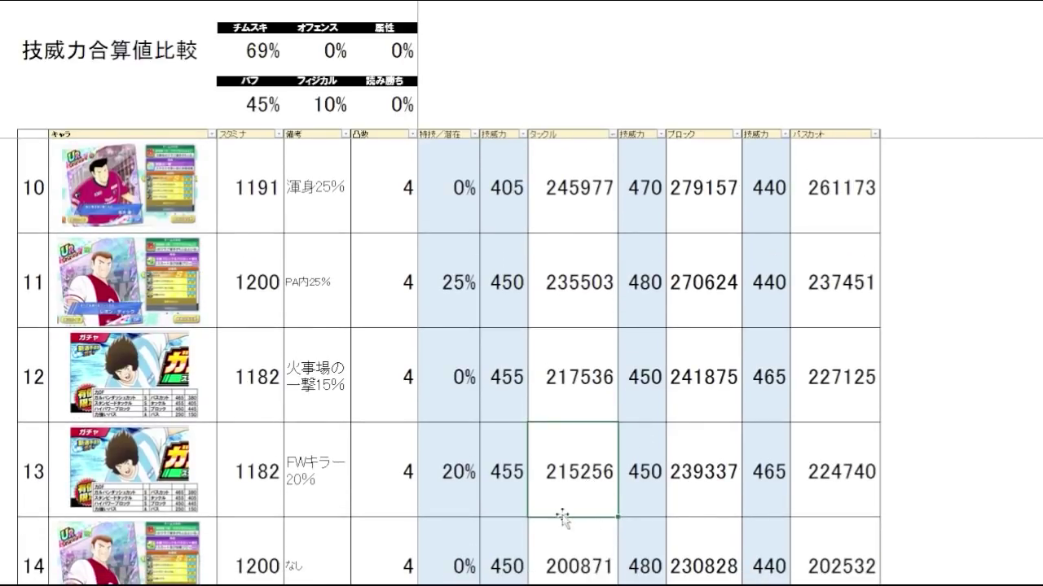
# Step: Examine the タックル values of the characters ranked 12 to 14
pyautogui.press('Left')
pyautogui.press('Right')
pyautogui.press('Up')
pyautogui.press('Down')
pyautogui.press('Up')
pyautogui.press('Up')
pyautogui.press('Down')
pyautogui.press('Down')
pyautogui.press('Down')
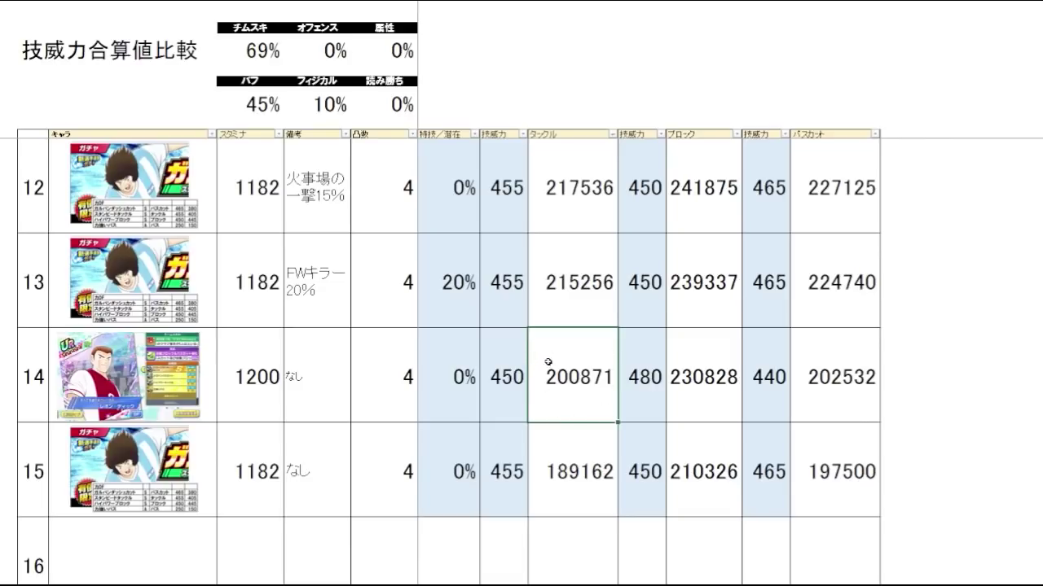
# Step: Compare the タックル value of the character ranked 15 with those ranked 13 and 14
pyautogui.click(582, 501)
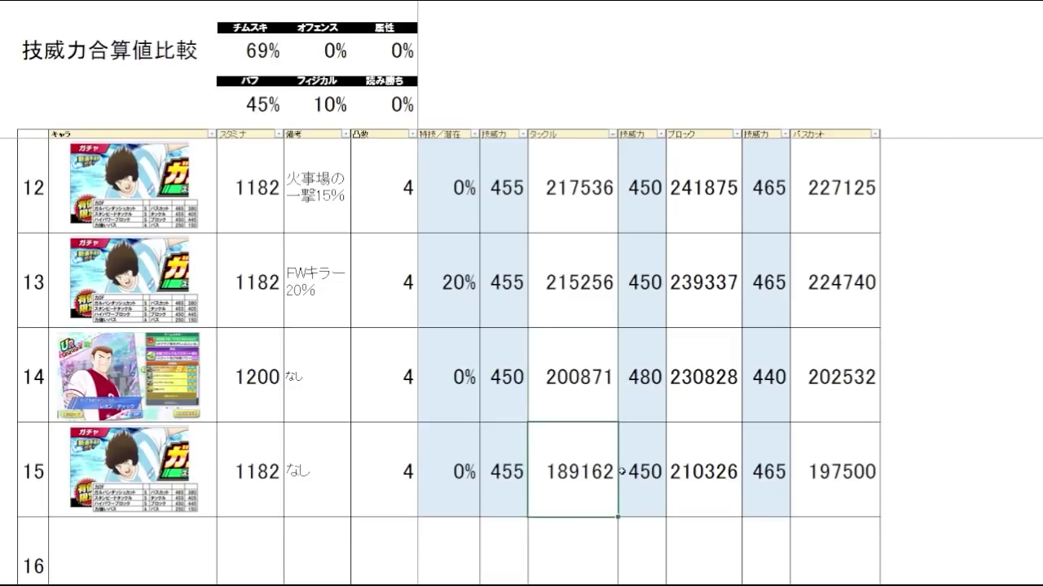
pyautogui.press('Right')
pyautogui.press('Left')
pyautogui.press('Up')
pyautogui.press('Down')
pyautogui.press('Up')
pyautogui.press('Up')
# Step: Sort the comparison table by ブロック in descending order and select the ブロック value in row 9
pyautogui.scroll(2, 707, 371)
pyautogui.click(720, 189)
pyautogui.click(737, 134)
pyautogui.click(712, 178)
pyautogui.click(698, 308)
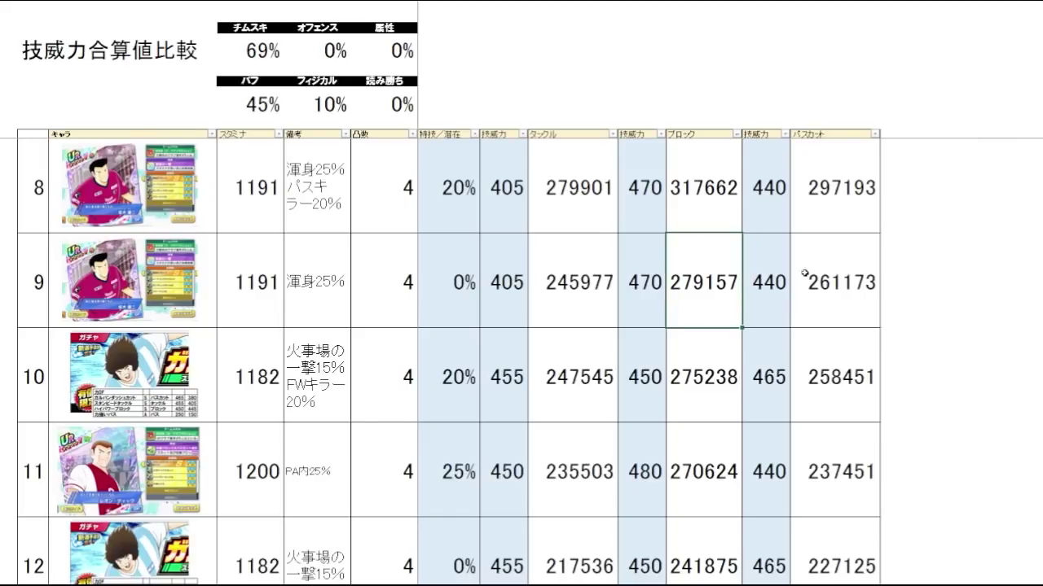
# Step: Compare the ブロック values of the characters ranked 8 to 10
pyautogui.press('Up')
pyautogui.press('Down')
pyautogui.press('Up')
pyautogui.press('Down')
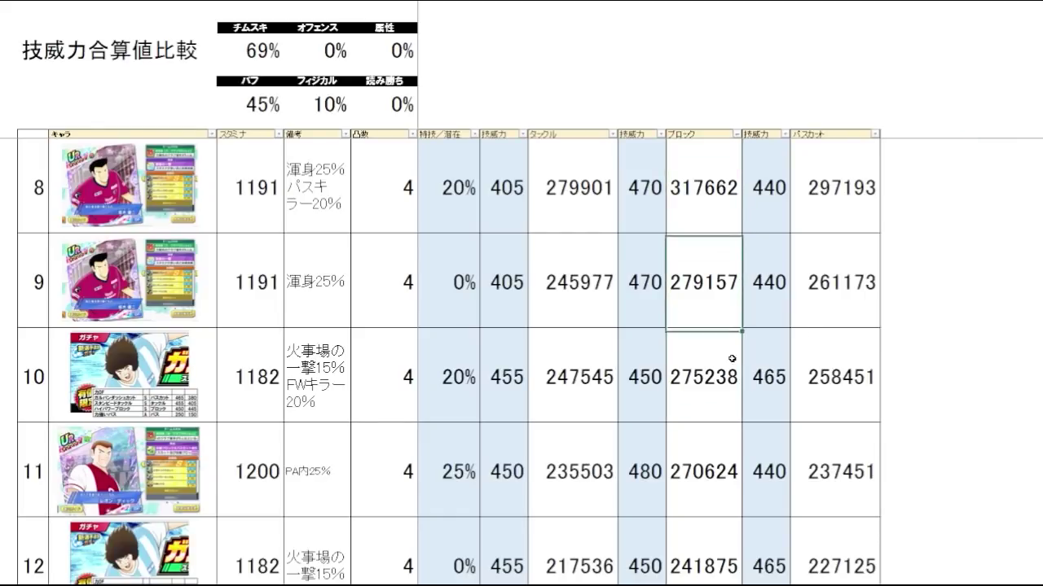
pyautogui.press('Down')
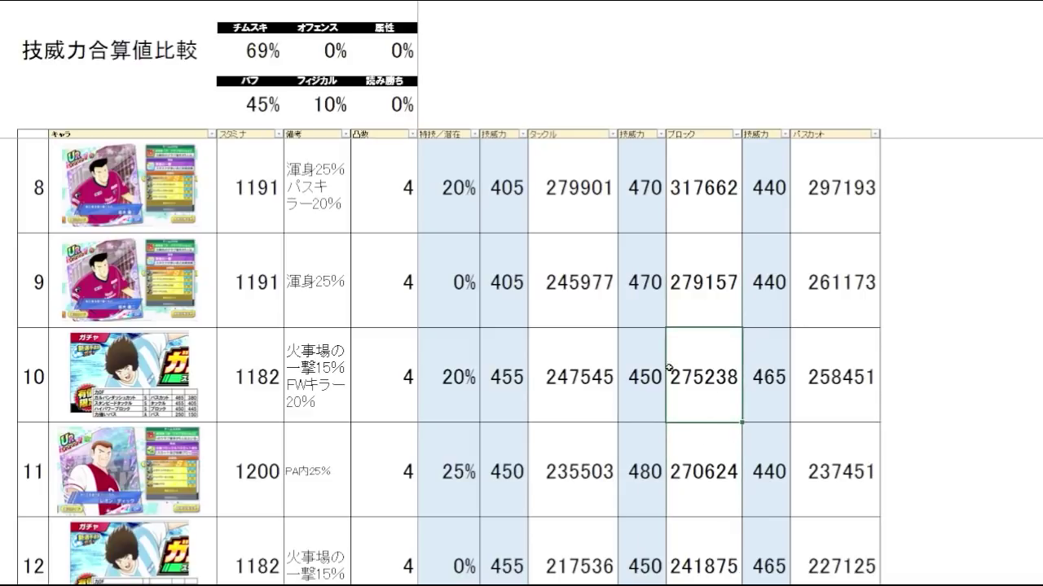
# Step: Compare the ブロック value of the character ranked 11 with the neighbouring ranks 9, 10 and 12
pyautogui.press('Down')
pyautogui.press('Up')
pyautogui.press('Up')
pyautogui.press('Down')
pyautogui.press('Up')
pyautogui.press('Down')
pyautogui.press('Up')
pyautogui.press('Down')
pyautogui.press('Down')
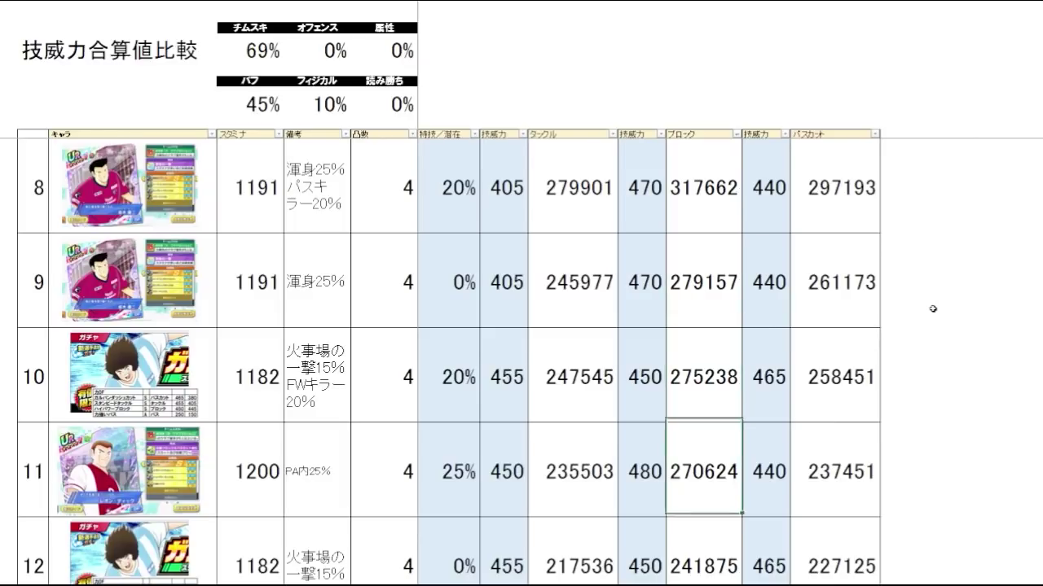
pyautogui.press('Down')
pyautogui.press('Up')
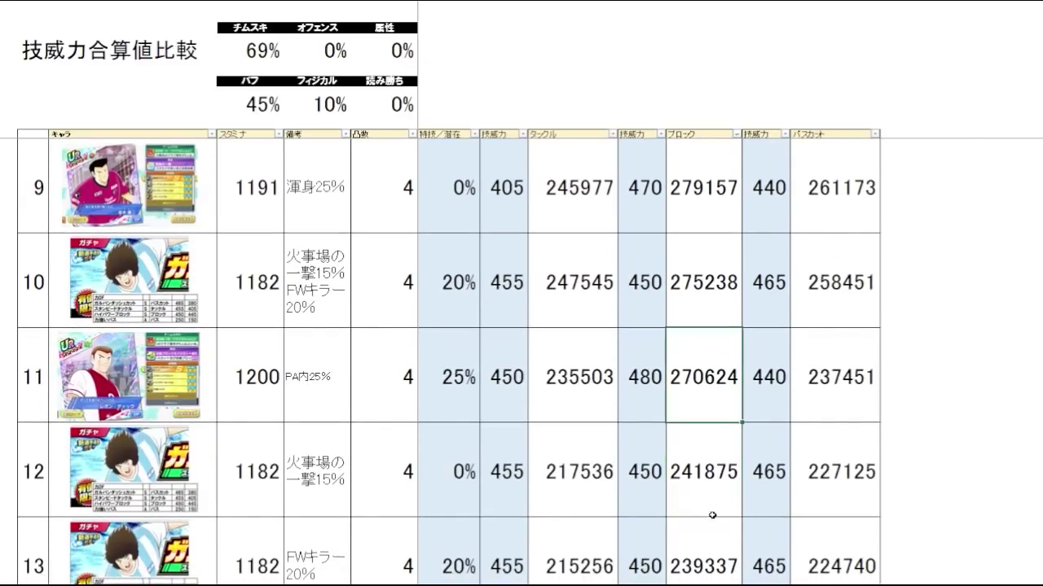
# Step: Examine the ブロック values from rank 10 down to rank 14
pyautogui.press('Up')
pyautogui.press('Down')
pyautogui.press('Down')
pyautogui.press('Up')
pyautogui.press('Up')
pyautogui.press('Down')
pyautogui.press('Down')
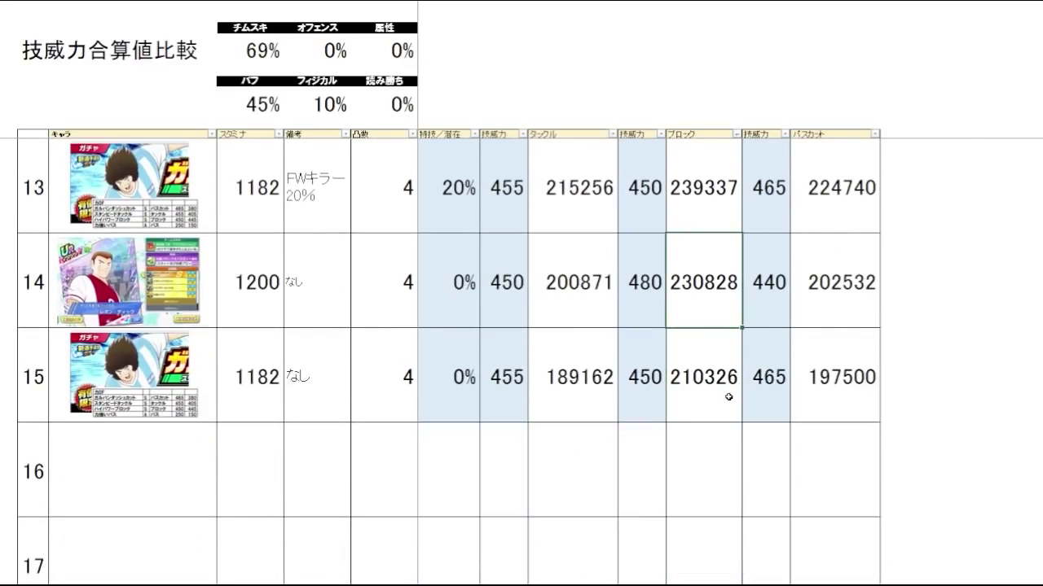
# Step: Compare the ブロック values of the characters ranked 14 and 15
pyautogui.press('Down')
pyautogui.press('Up')
pyautogui.press('Down')
pyautogui.press('Up')
pyautogui.press('Down')
pyautogui.press('Up')
pyautogui.press('Down')
pyautogui.press('Up')
pyautogui.press('Down')
pyautogui.press('Up')
pyautogui.press('Down')
pyautogui.press('Up')
pyautogui.press('Down')
pyautogui.click(933, 269)
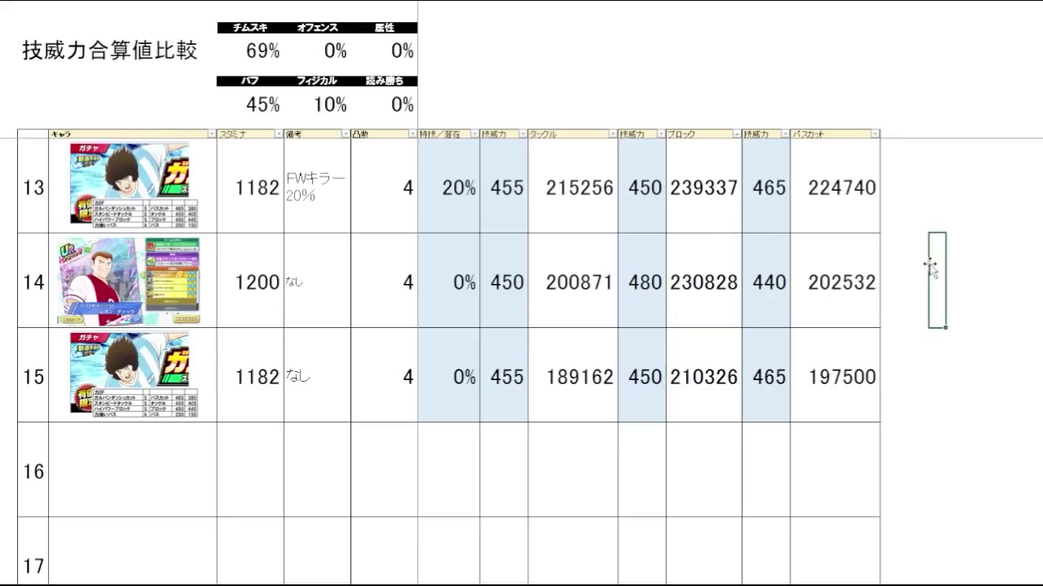
# Step: Compare the パスカット values of the characters ranked 14 and 15
pyautogui.click(852, 319)
pyautogui.press('Down')
pyautogui.press('Up')
pyautogui.press('Down')
pyautogui.press('Up')
pyautogui.press('Down')
pyautogui.press('Up')
pyautogui.press('Down')
pyautogui.press('Up')
pyautogui.press('Down')
pyautogui.press('Up')
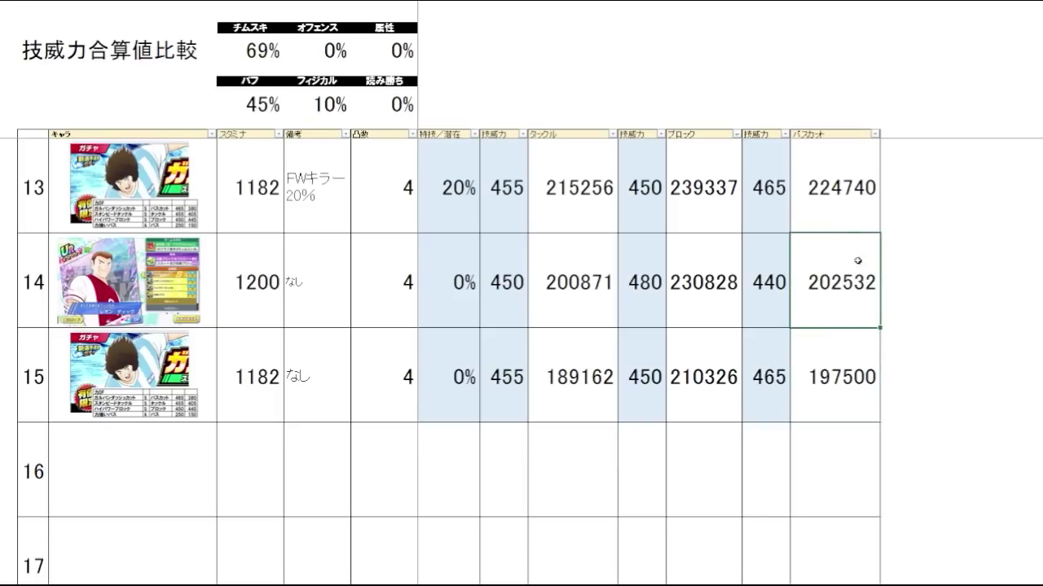
pyautogui.press('Down')
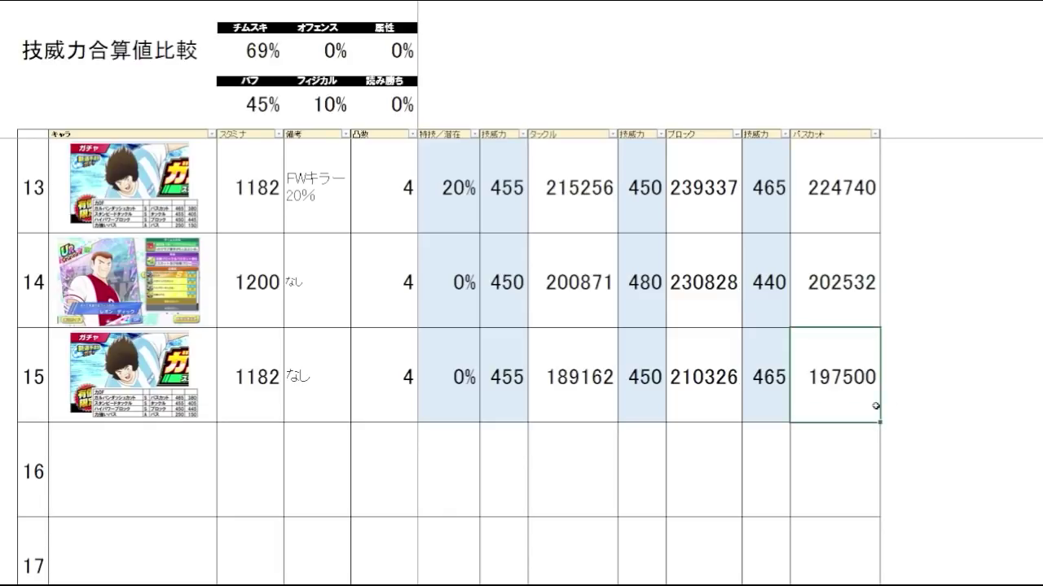
pyautogui.press('Up')
pyautogui.press('Down')
pyautogui.press('Up')
# Step: Review the パスカット values between ranks 8 and 13, working back up to rank 8
pyautogui.press('Up')
pyautogui.press('Up')
pyautogui.press('Up')
pyautogui.press('Up')
pyautogui.press('Up')
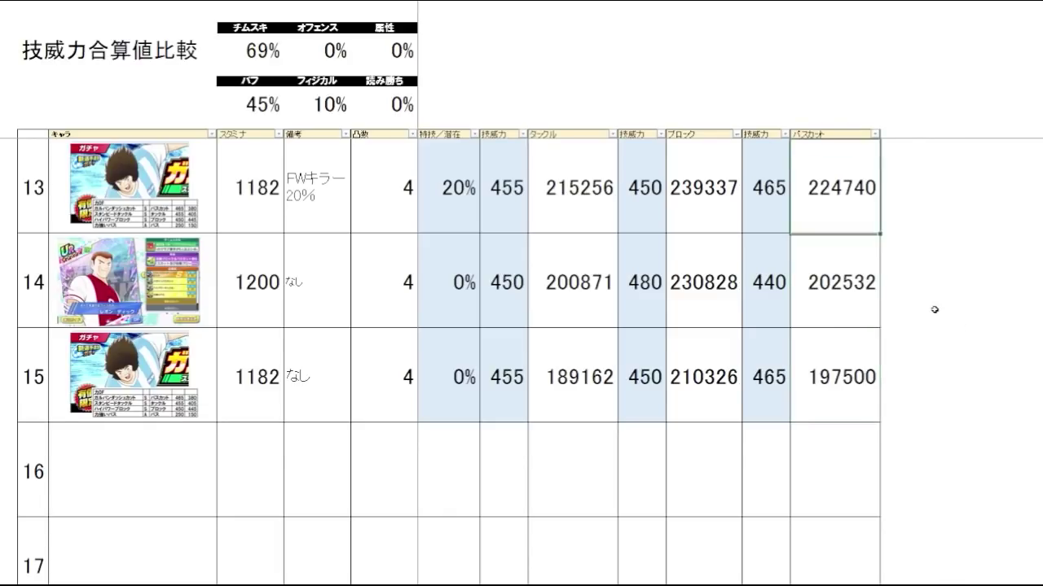
pyautogui.press('Up')
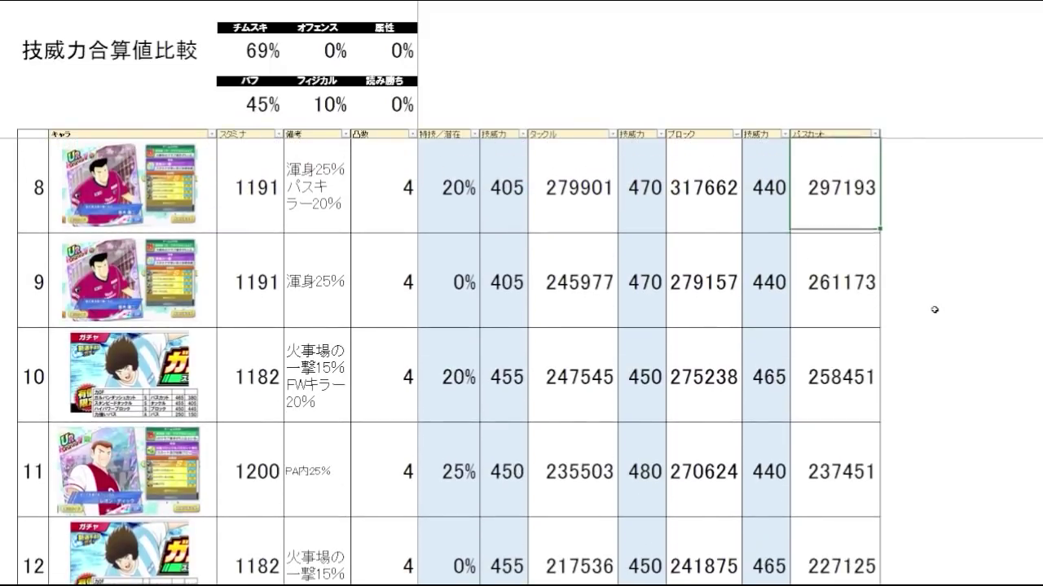
pyautogui.press('Down')
pyautogui.press('Down')
pyautogui.press('Down')
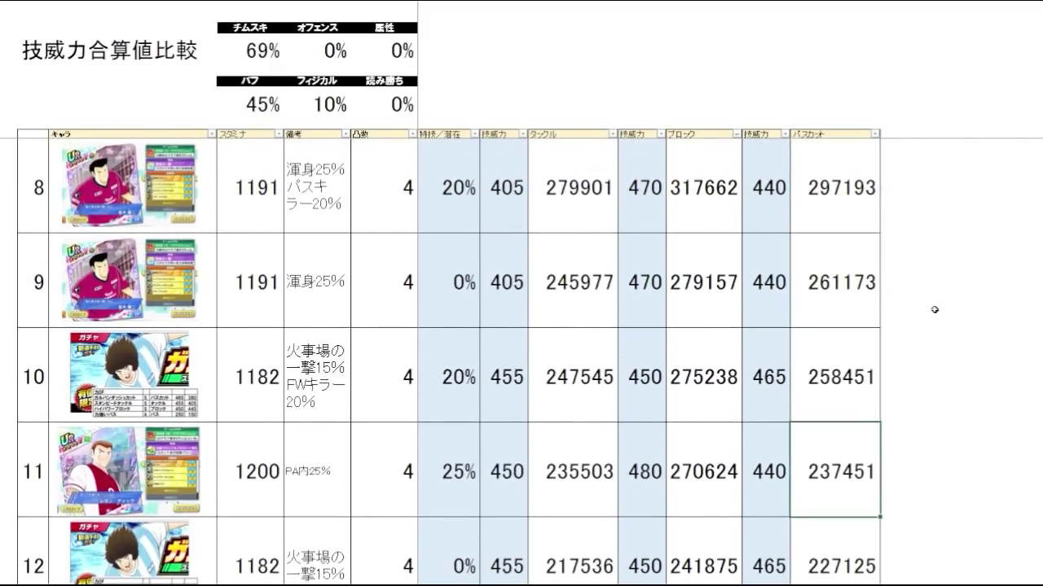
pyautogui.scroll(-1, 934, 310)
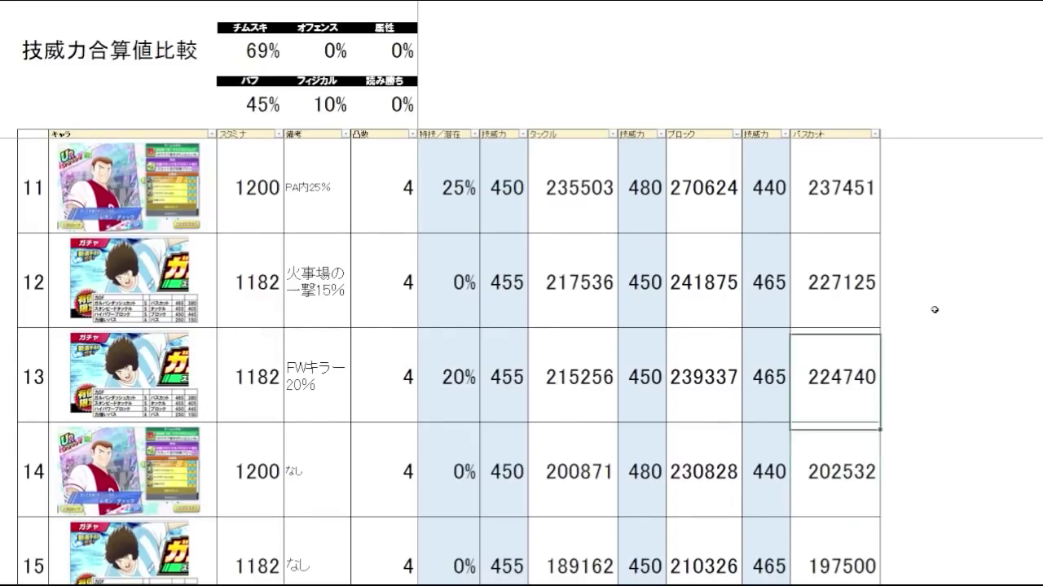
pyautogui.press('Up')
pyautogui.press('Up')
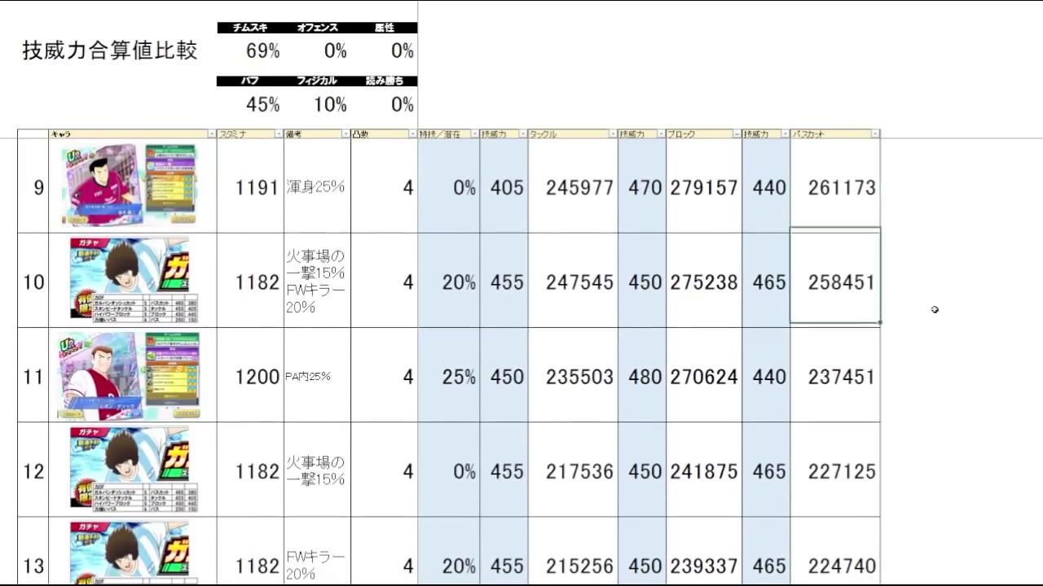
pyautogui.scroll(1, 935, 309)
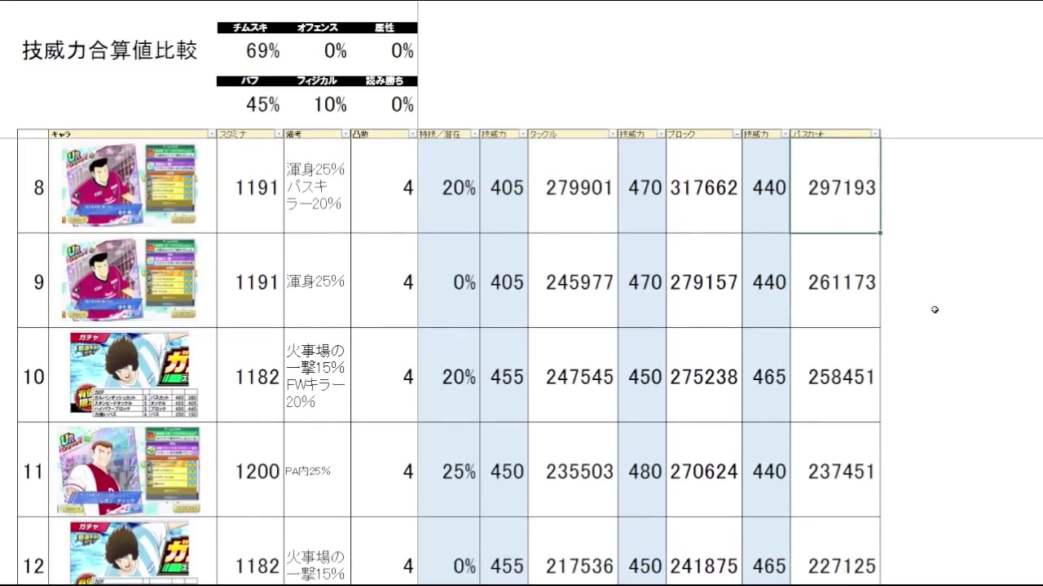
# Step: Look over the パスカット values from rank 8 down to rank 14
pyautogui.press('Down')
pyautogui.press('Down')
pyautogui.press('Down')
pyautogui.press('Down')
pyautogui.press('Down')
pyautogui.press('Down')
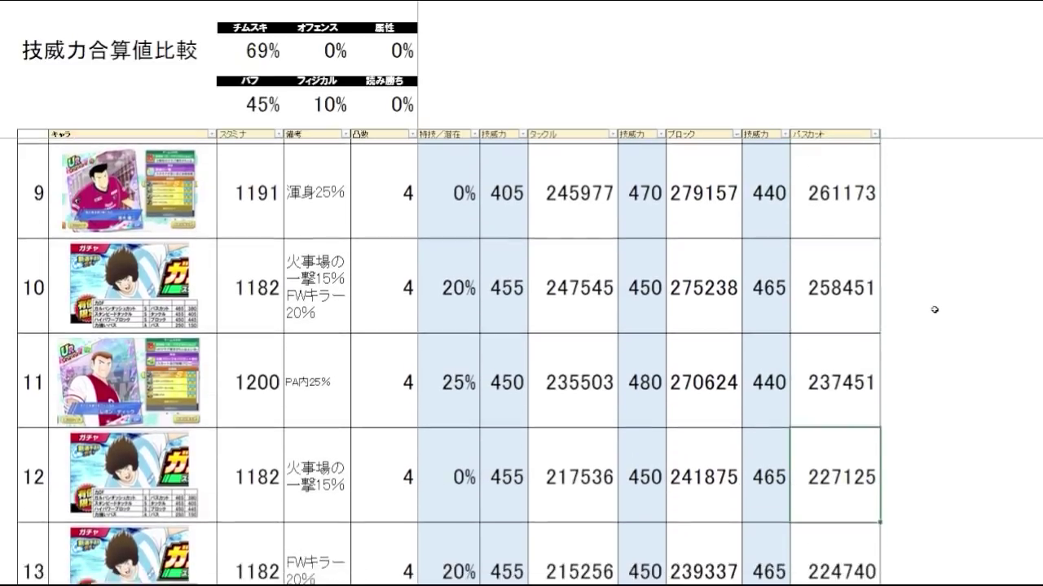
pyautogui.press('Down')
pyautogui.press('Up')
pyautogui.press('Up')
pyautogui.press('Up')
pyautogui.press('Up')
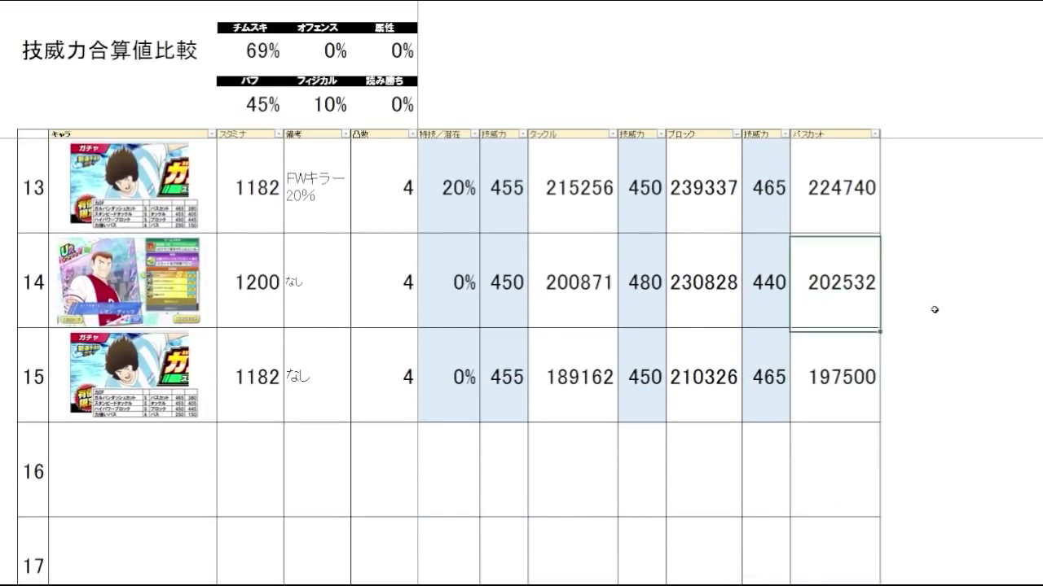
# Step: Review the パスカット values of ranks 11 to 15 and return to the row ranked 8
pyautogui.press('Up')
pyautogui.press('Up')
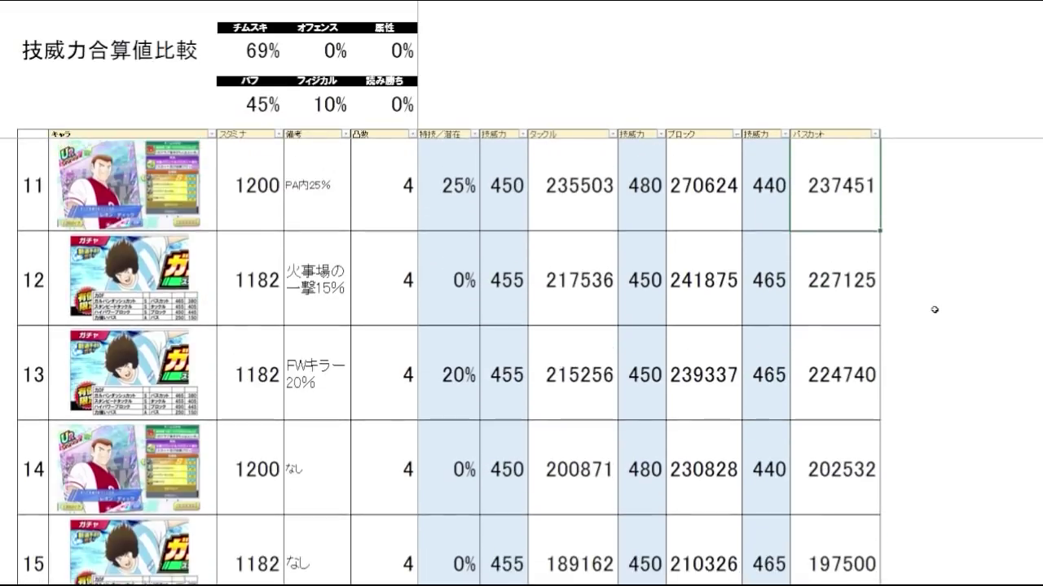
pyautogui.press('Down')
pyautogui.press('Down')
pyautogui.press('Down')
pyautogui.press('Down')
pyautogui.press('Down')
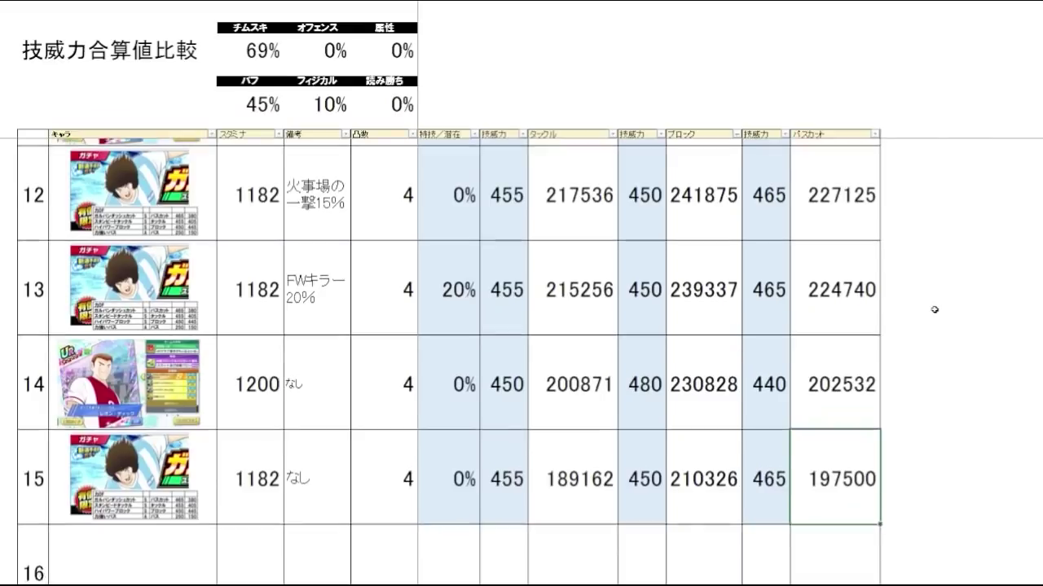
pyautogui.press('Right')
pyautogui.press('Up')
pyautogui.press('Up')
pyautogui.press('Up')
pyautogui.press('Up')
pyautogui.press('Up')
pyautogui.press('Up')
pyautogui.press('Up')
pyautogui.press('Up')
pyautogui.press('Up')
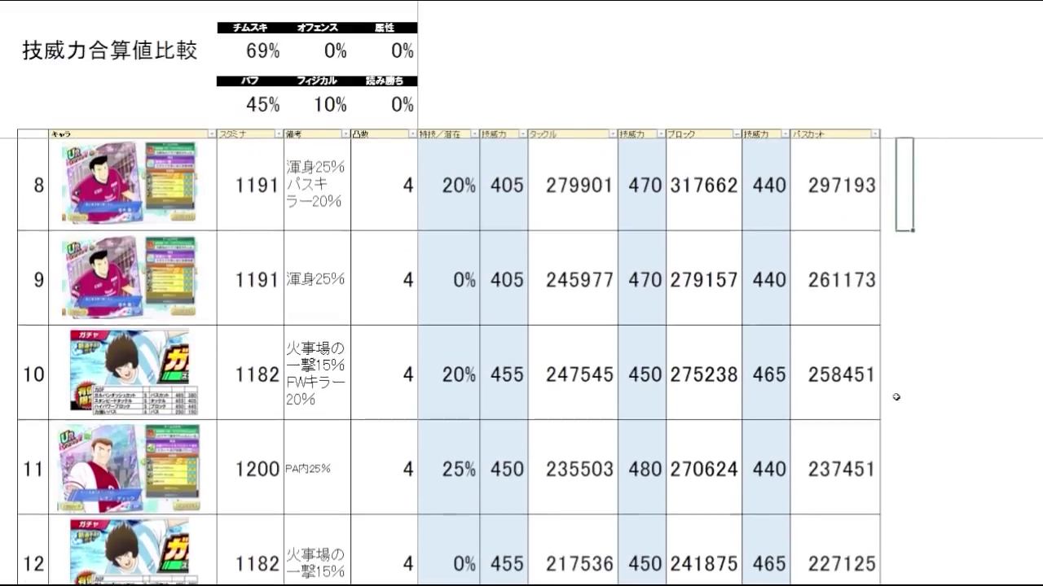
# Step: Compare the パスカット value of the character ranked 9 with those ranked 8 and 10
pyautogui.click(835, 301)
pyautogui.press('Down')
pyautogui.press('Up')
pyautogui.press('Up')
pyautogui.press('Down')
pyautogui.press('Down')
pyautogui.press('Up')
pyautogui.press('Down')
pyautogui.press('Up')
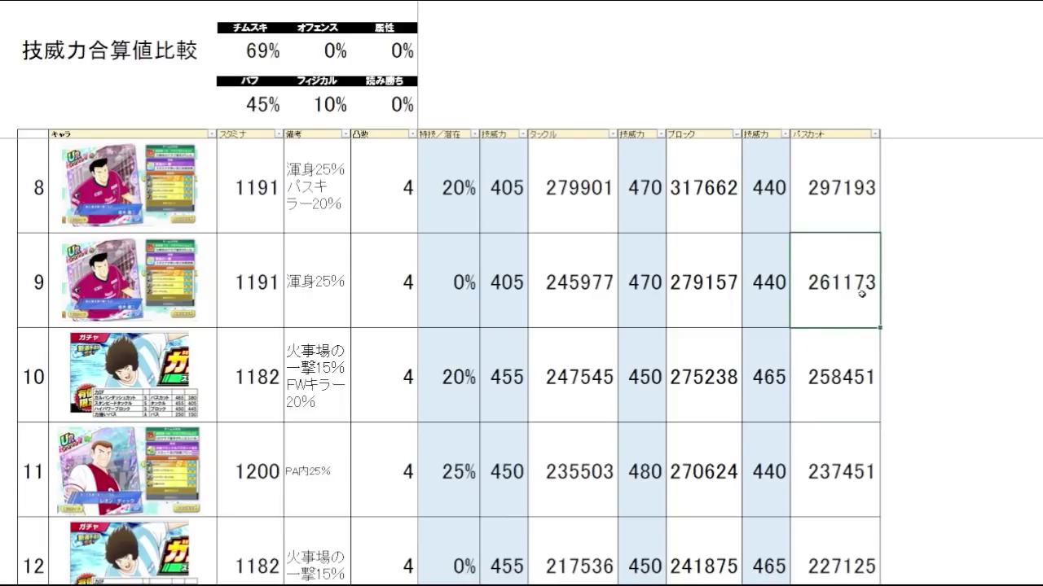
pyautogui.press('Down')
pyautogui.press('Up')
pyautogui.press('Down')
pyautogui.press('Up')
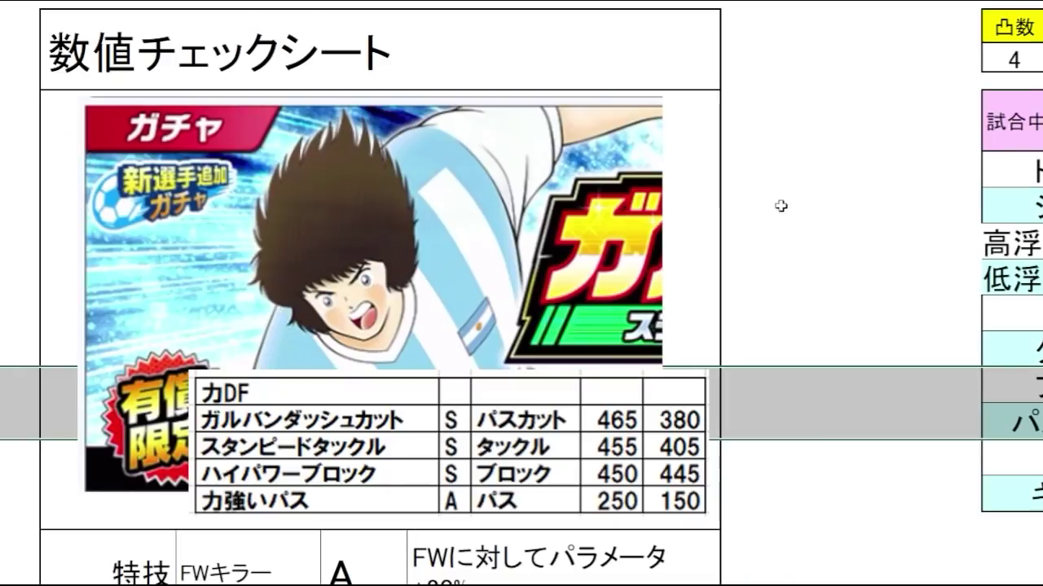
# Step: Examine the character's チムスキ and 絆 entries in the 数値チェックシート
pyautogui.click(796, 138)
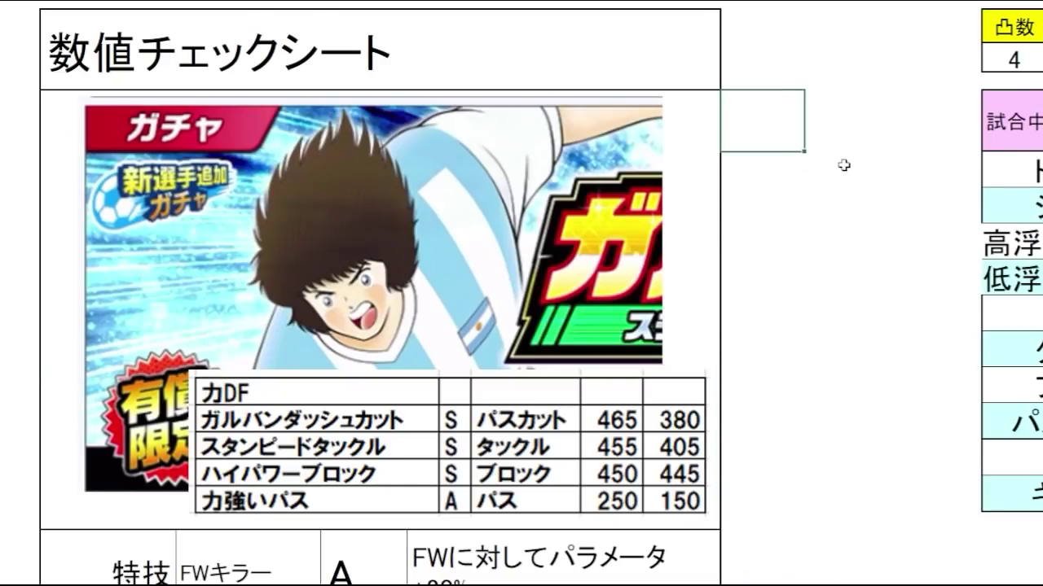
pyautogui.scroll(-5, 843, 164)
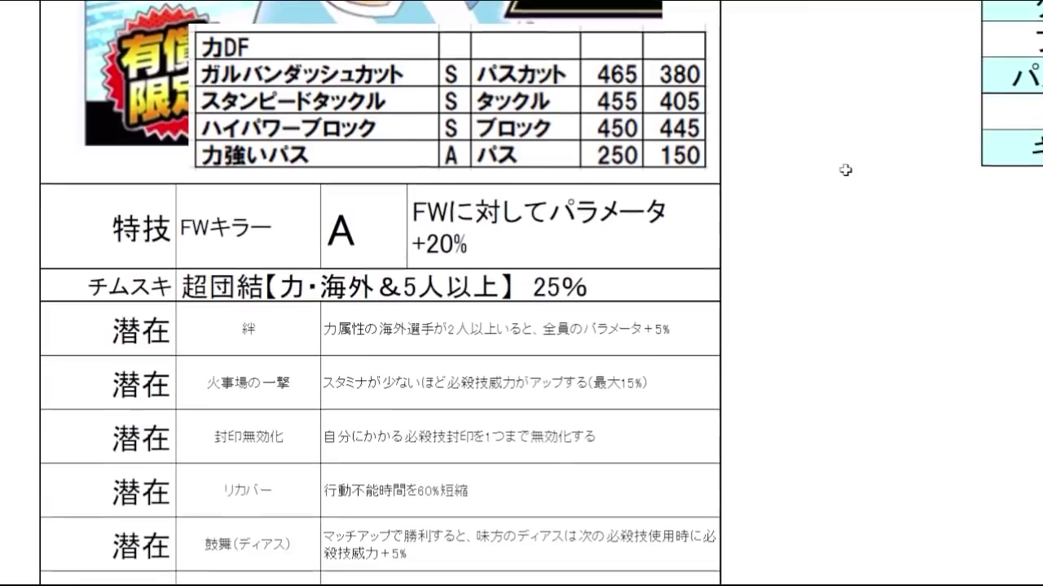
pyautogui.click(705, 281)
pyautogui.click(798, 286)
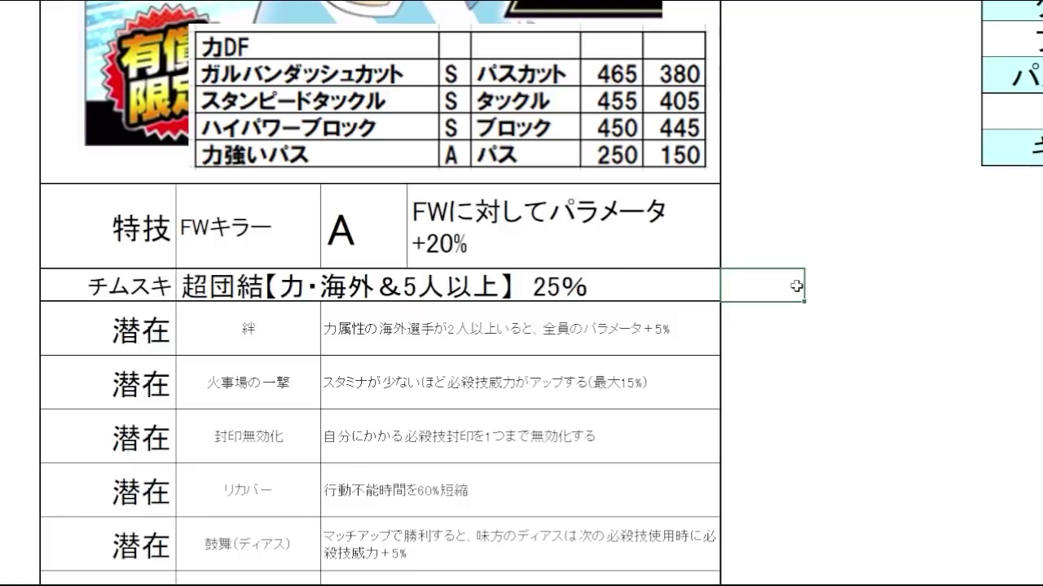
pyautogui.click(796, 331)
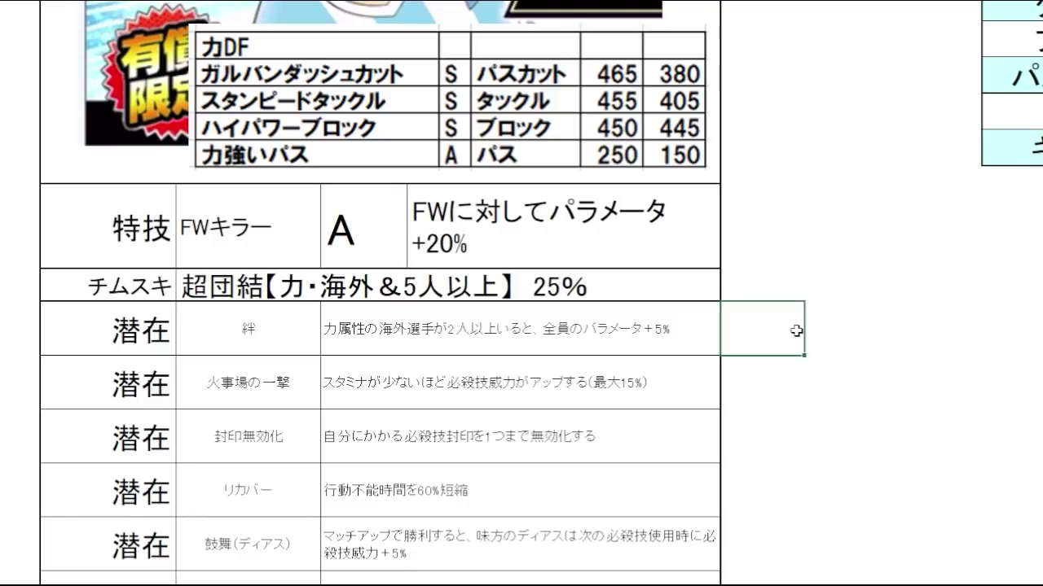
# Step: Compare the 超団結 team skill with the 絆 latent ability on the character's sheet
pyautogui.click(828, 287)
pyautogui.click(782, 287)
pyautogui.click(777, 334)
pyautogui.click(773, 282)
pyautogui.click(708, 289)
pyautogui.click(768, 288)
pyautogui.click(800, 342)
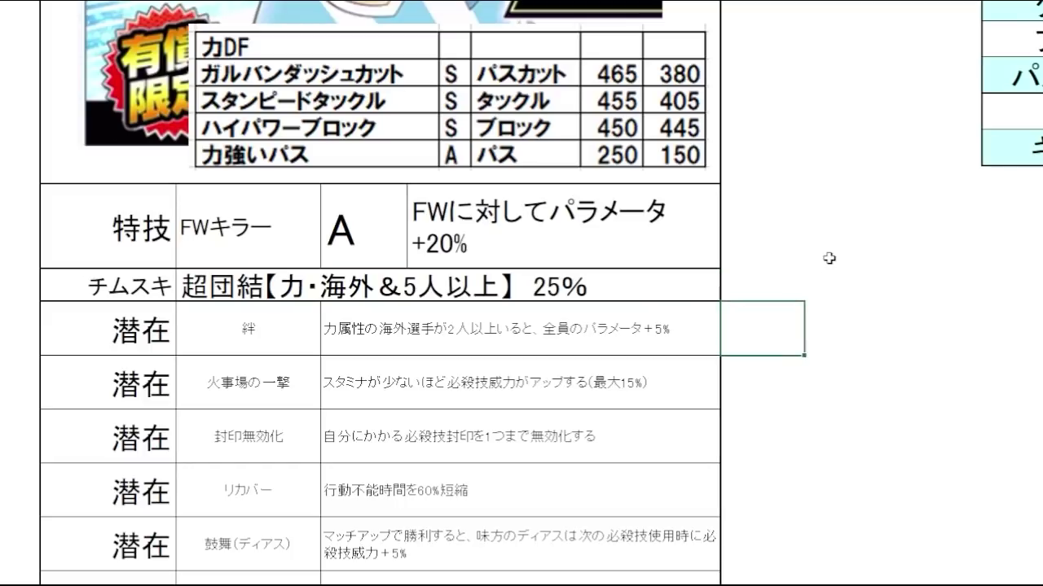